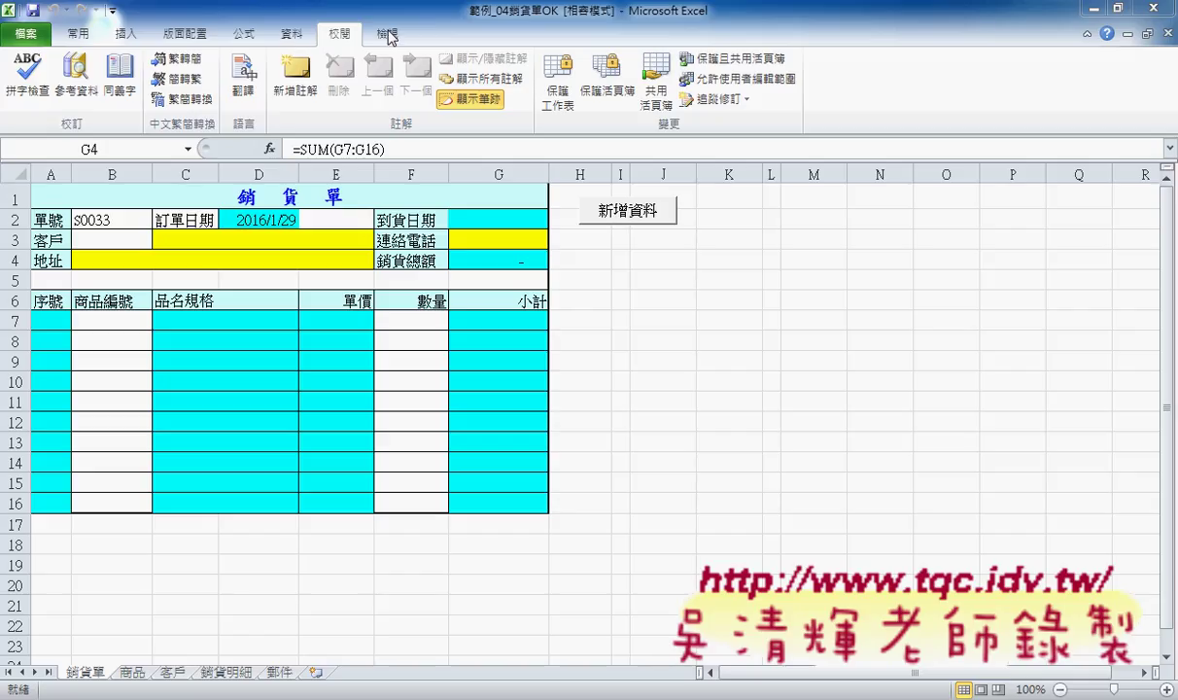
# - Check E2's delivery-days input message, then select all cells and open Format Cells from the shortcut menu
pyautogui.click(336, 43)
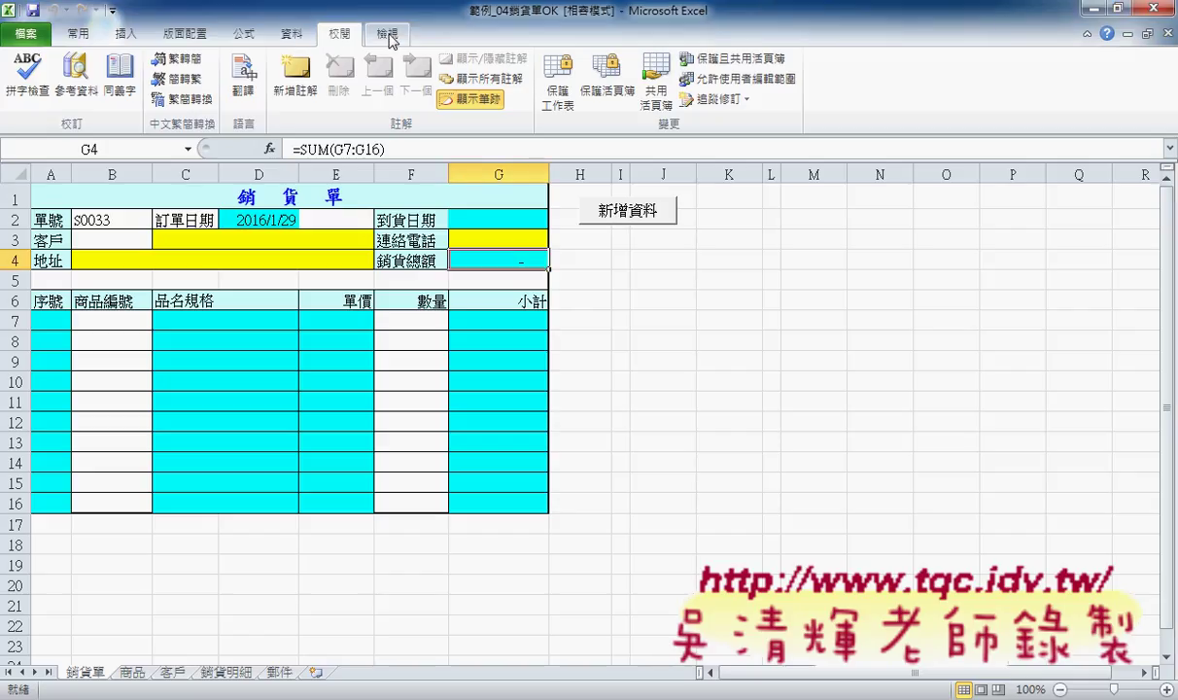
pyautogui.click(330, 218)
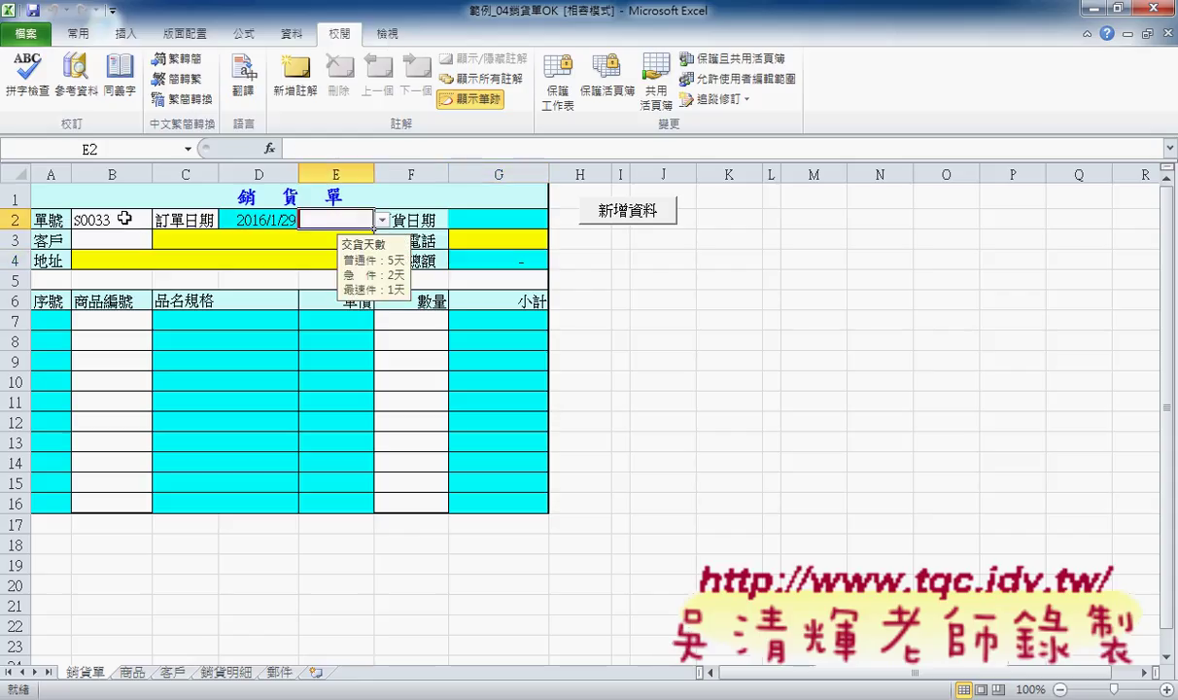
pyautogui.click(19, 173)
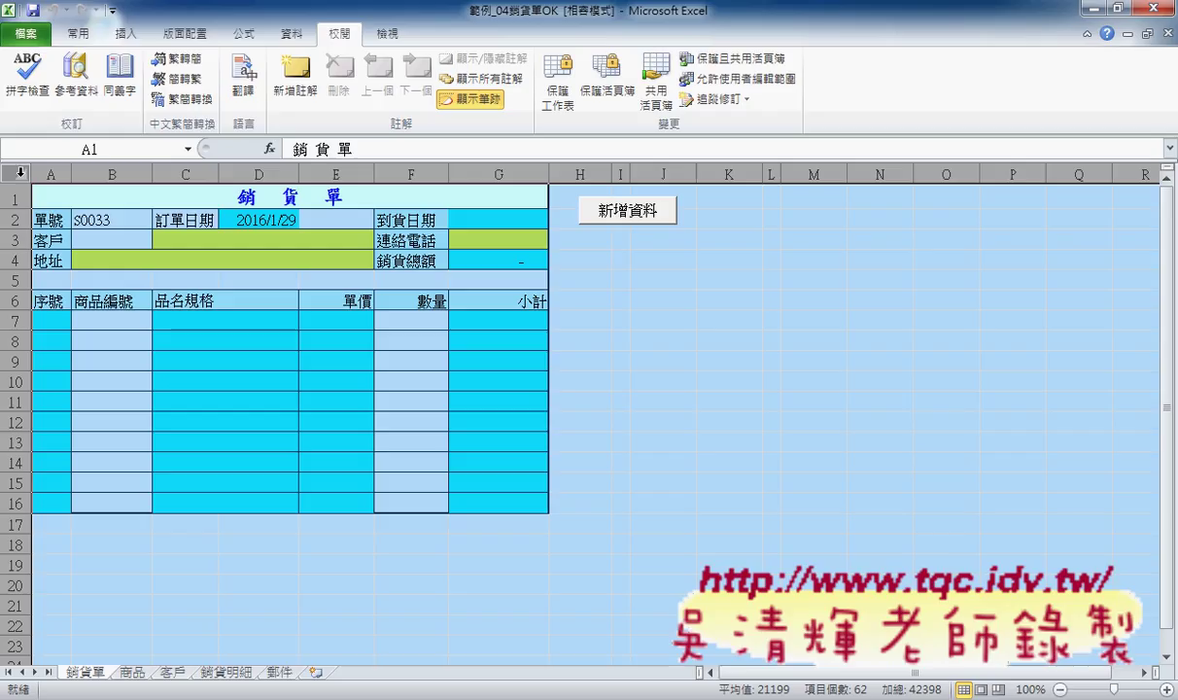
pyautogui.rightClick(206, 230)
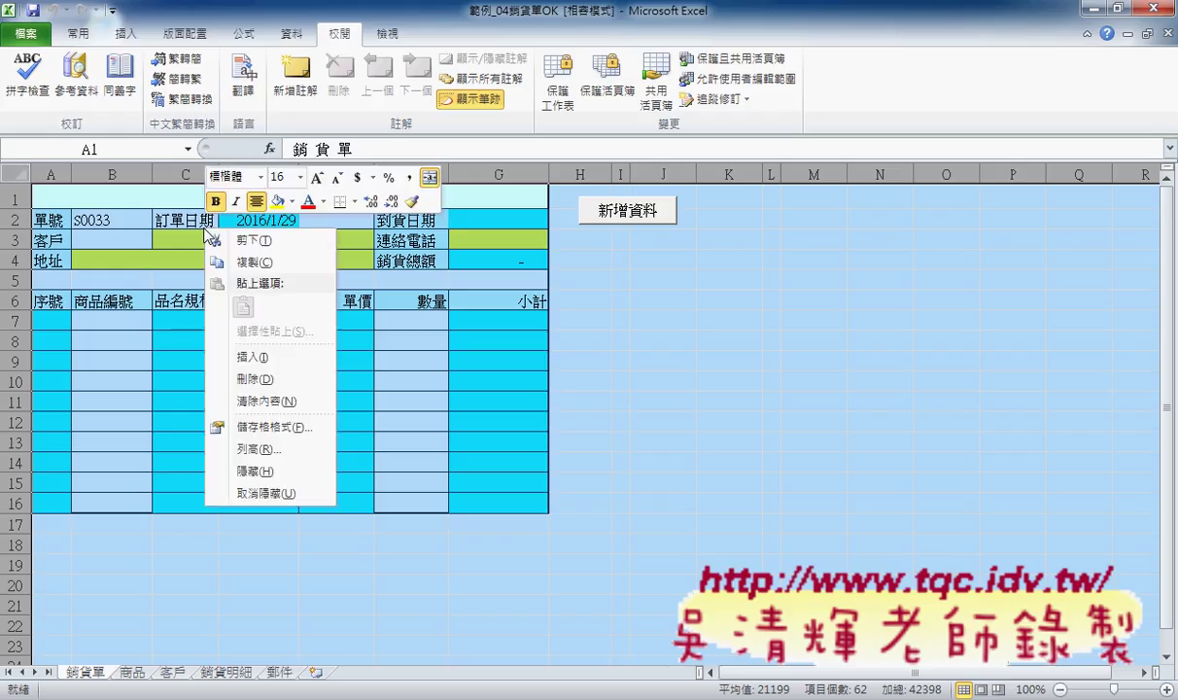
pyautogui.click(288, 428)
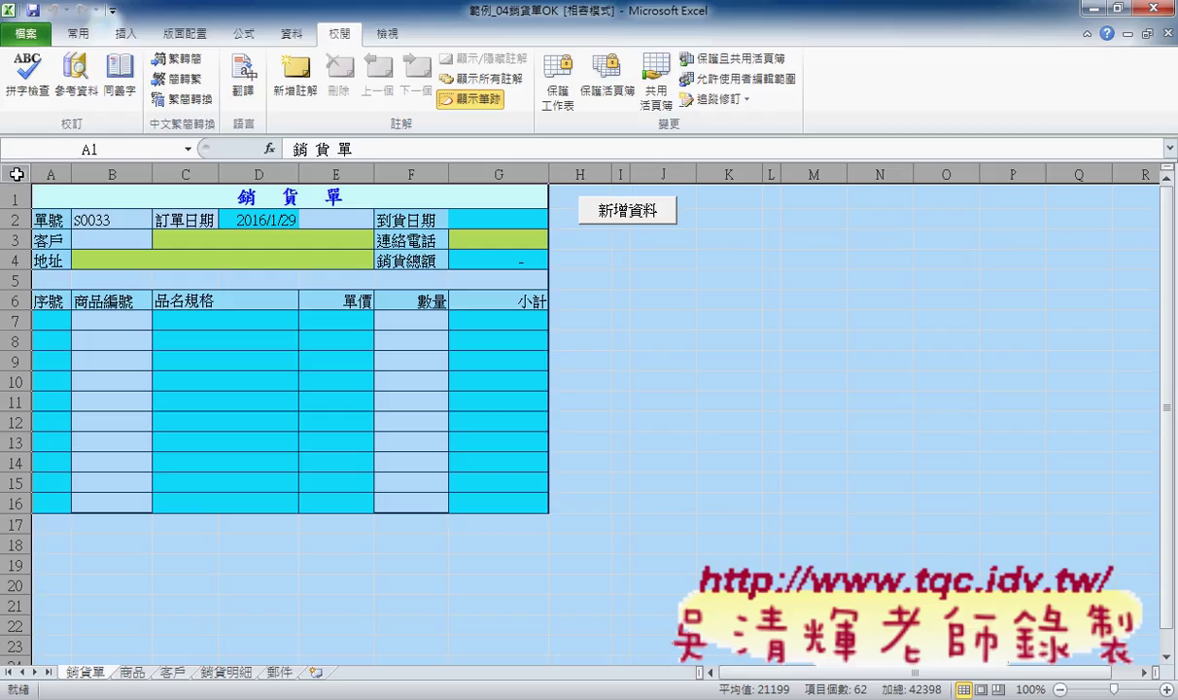
# - On the Protection tab, tick Locked and Hidden for all cells, mark them up, and apply
pyautogui.hotkey('ctrl', '1')
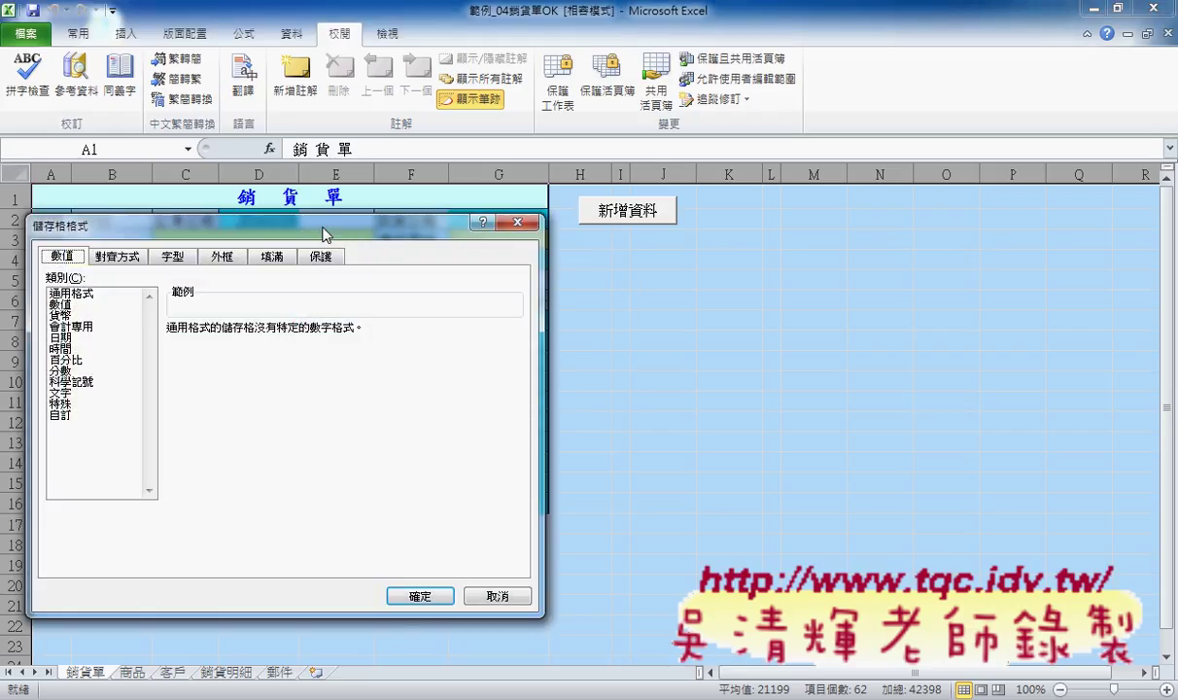
pyautogui.moveTo(324, 233); pyautogui.dragTo(476, 256)
pyautogui.click(465, 275)
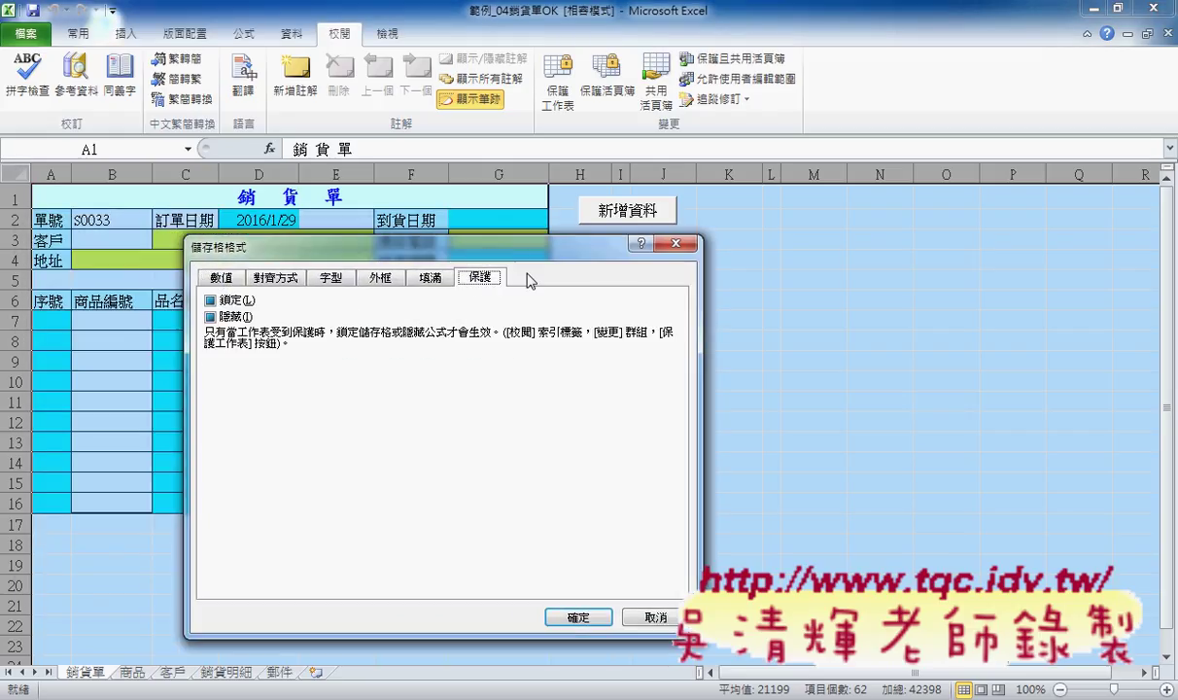
pyautogui.click(466, 279)
pyautogui.click(210, 301)
pyautogui.click(210, 317)
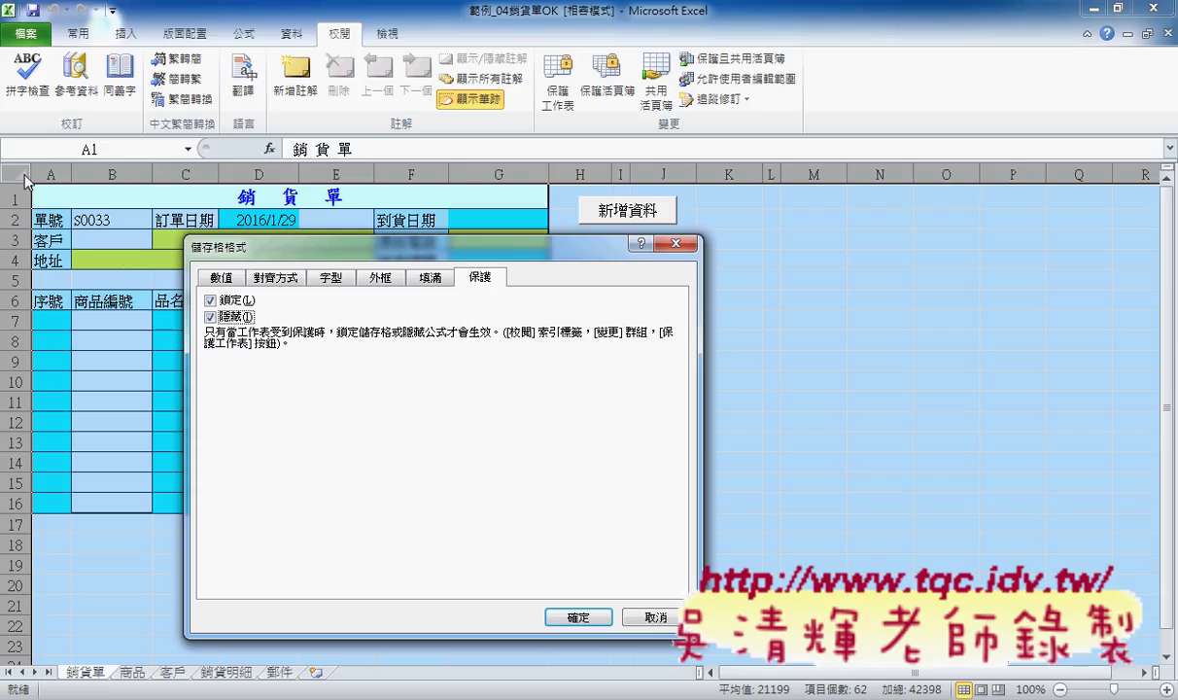
pyautogui.moveTo(219, 247); pyautogui.dragTo(99, 206)
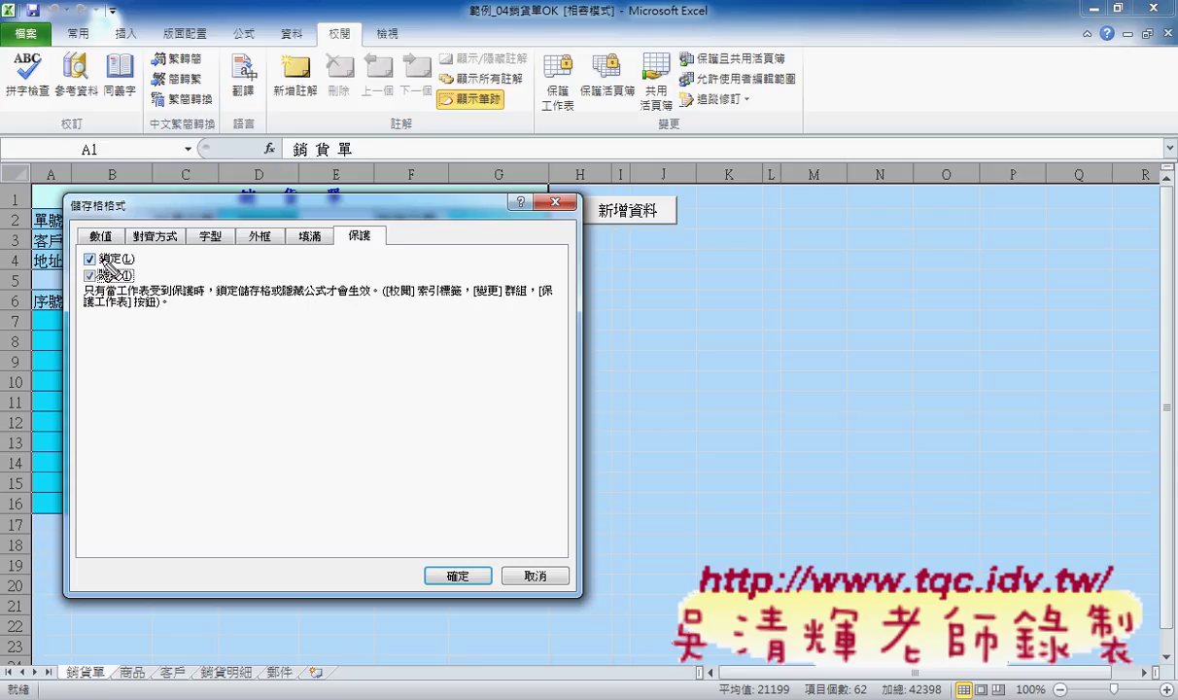
pyautogui.moveTo(132, 262)
pyautogui.mouseDown()
pyautogui.moveTo(85, 257)
pyautogui.moveTo(137, 262)
pyautogui.mouseUp()
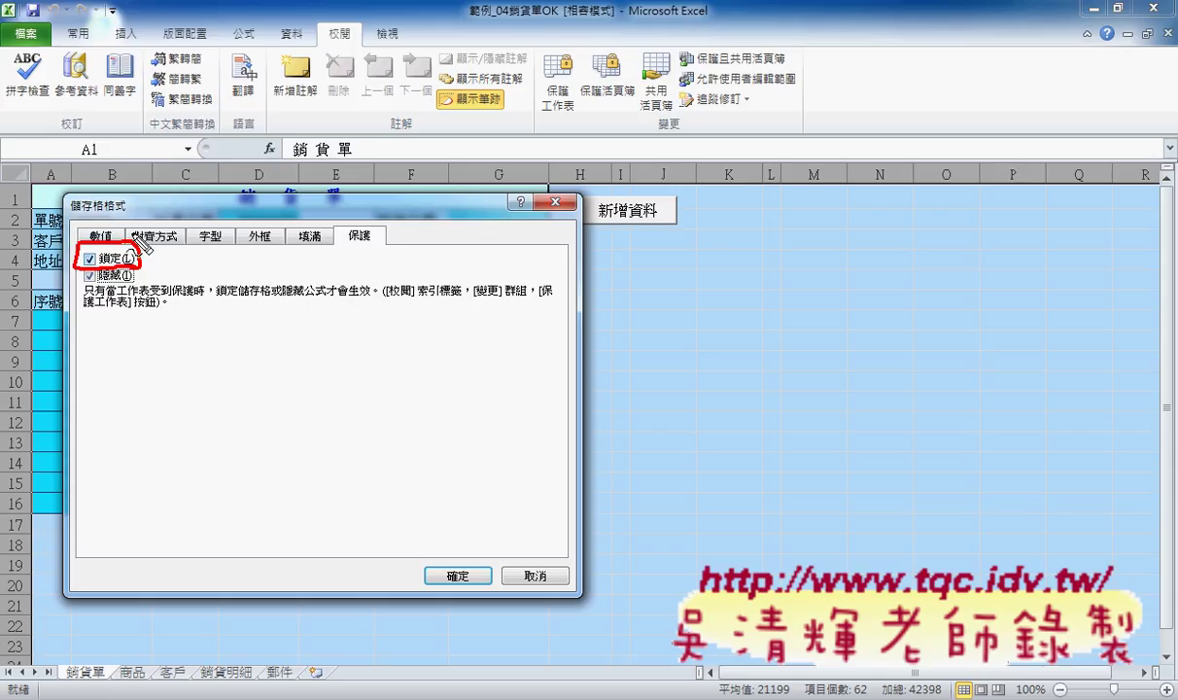
pyautogui.moveTo(133, 279)
pyautogui.mouseDown()
pyautogui.moveTo(117, 265)
pyautogui.moveTo(139, 276)
pyautogui.mouseUp()
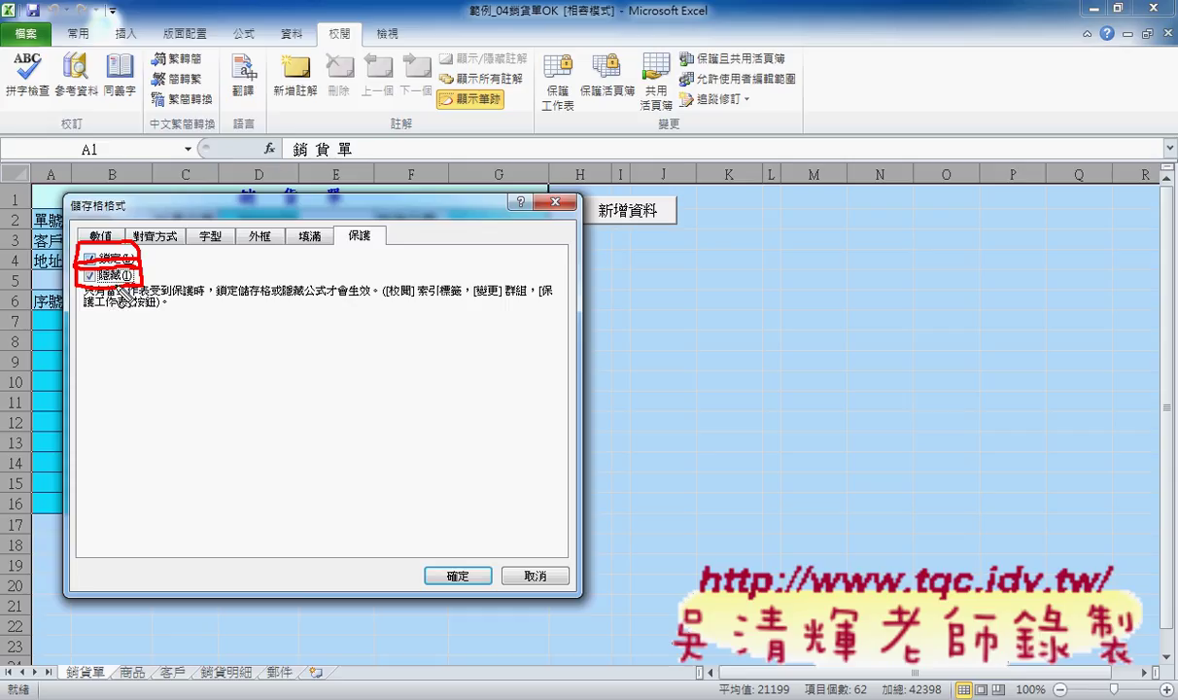
pyautogui.moveTo(283, 297); pyautogui.dragTo(331, 292)
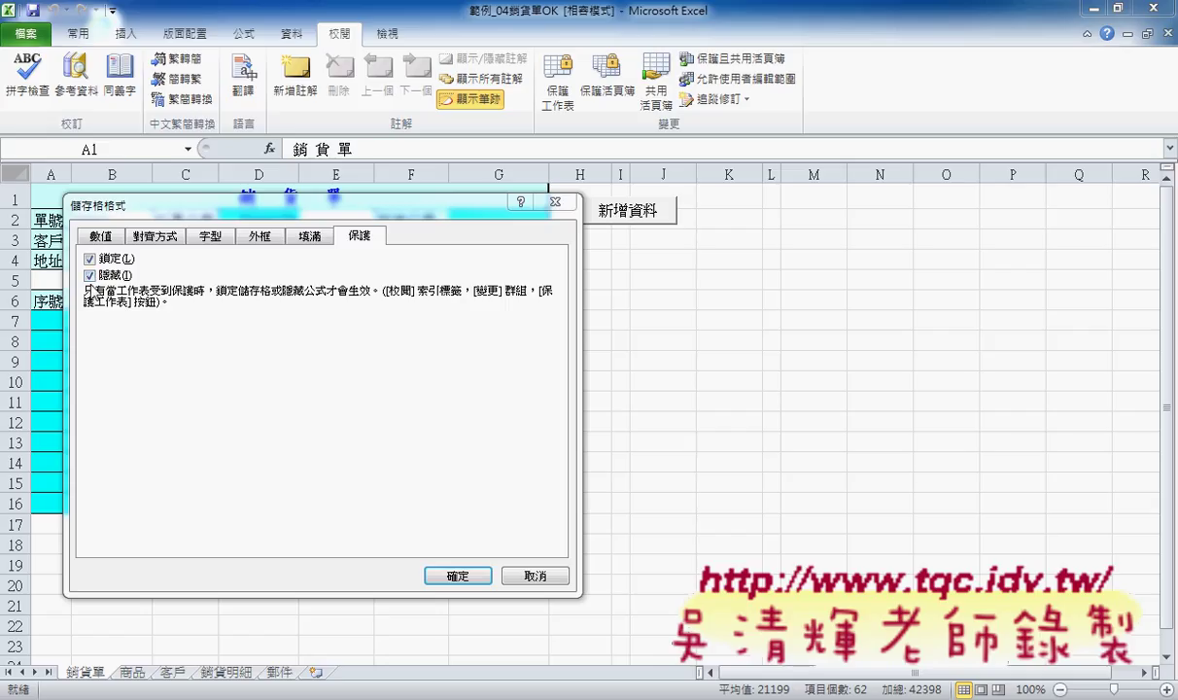
pyautogui.click(466, 577)
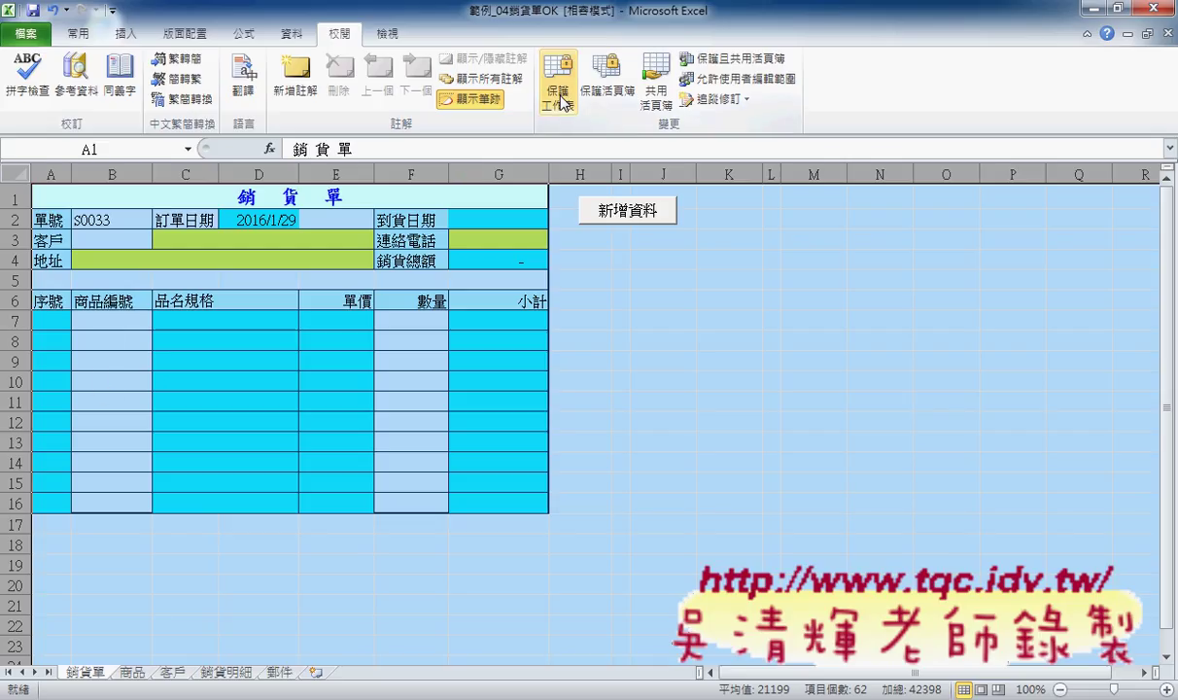
# - Select the input cells B2:B3, E2, B7:B16 and F7:F16 together
pyautogui.click(121, 220)
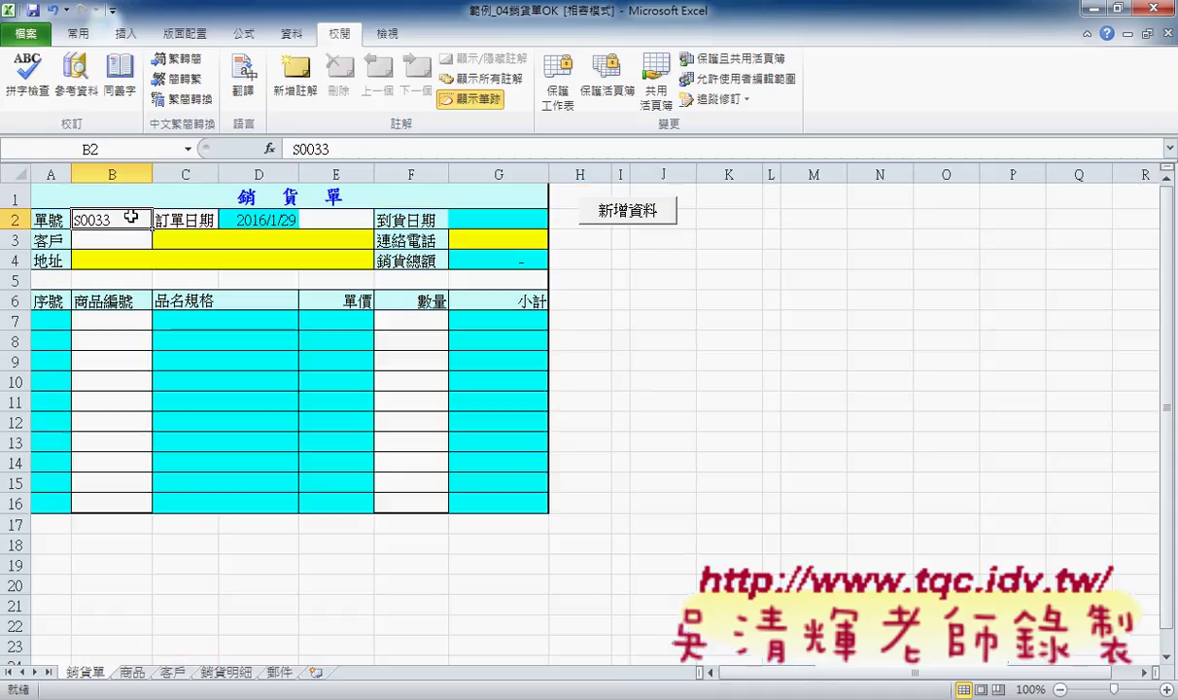
pyautogui.moveTo(124, 215); pyautogui.dragTo(132, 238)
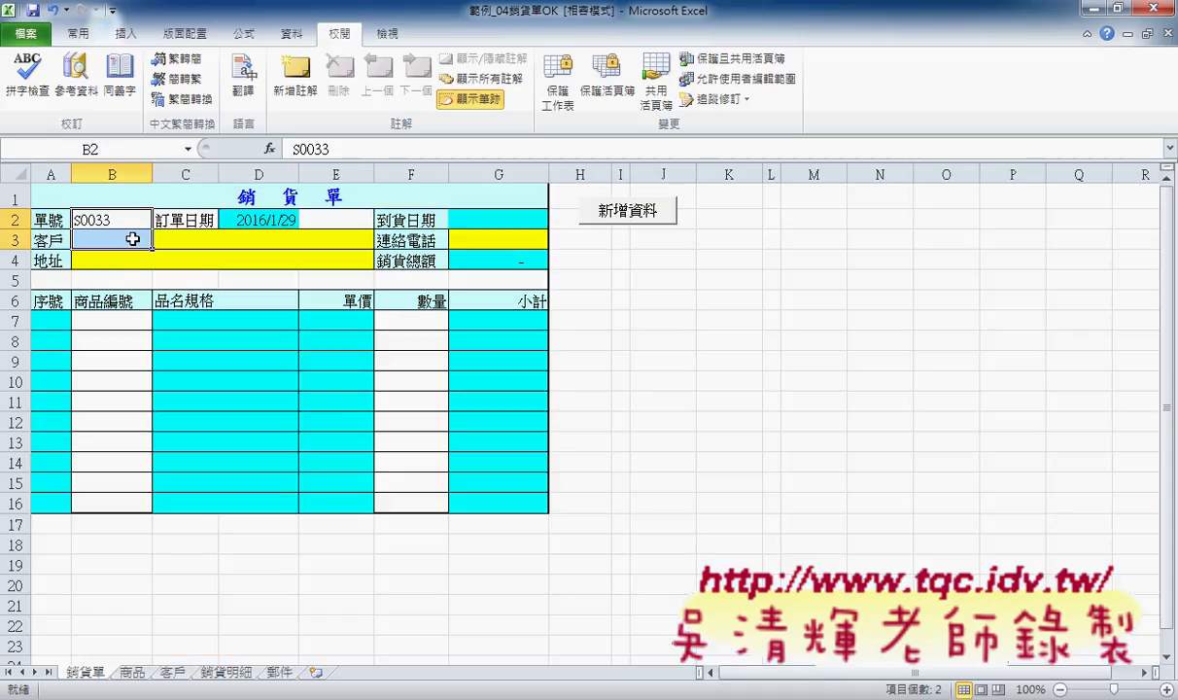
pyautogui.click(332, 212)
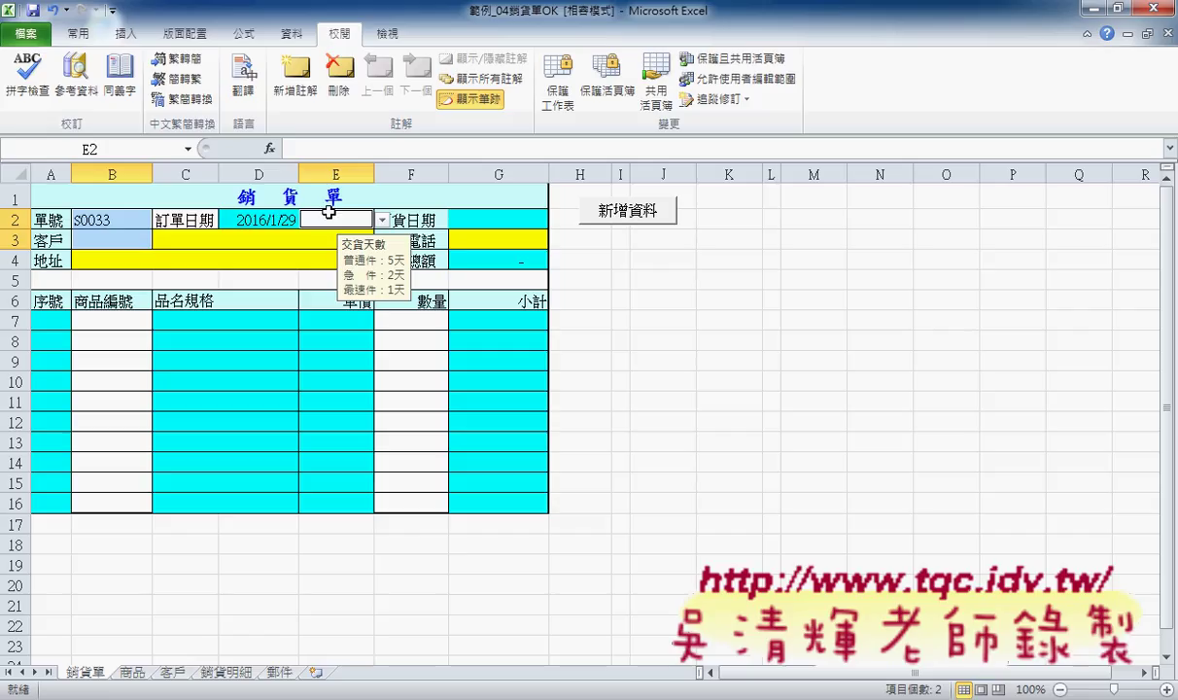
pyautogui.keyDown('ctrl'); pyautogui.moveTo(107, 321); pyautogui.dragTo(113, 499); pyautogui.keyUp('ctrl')
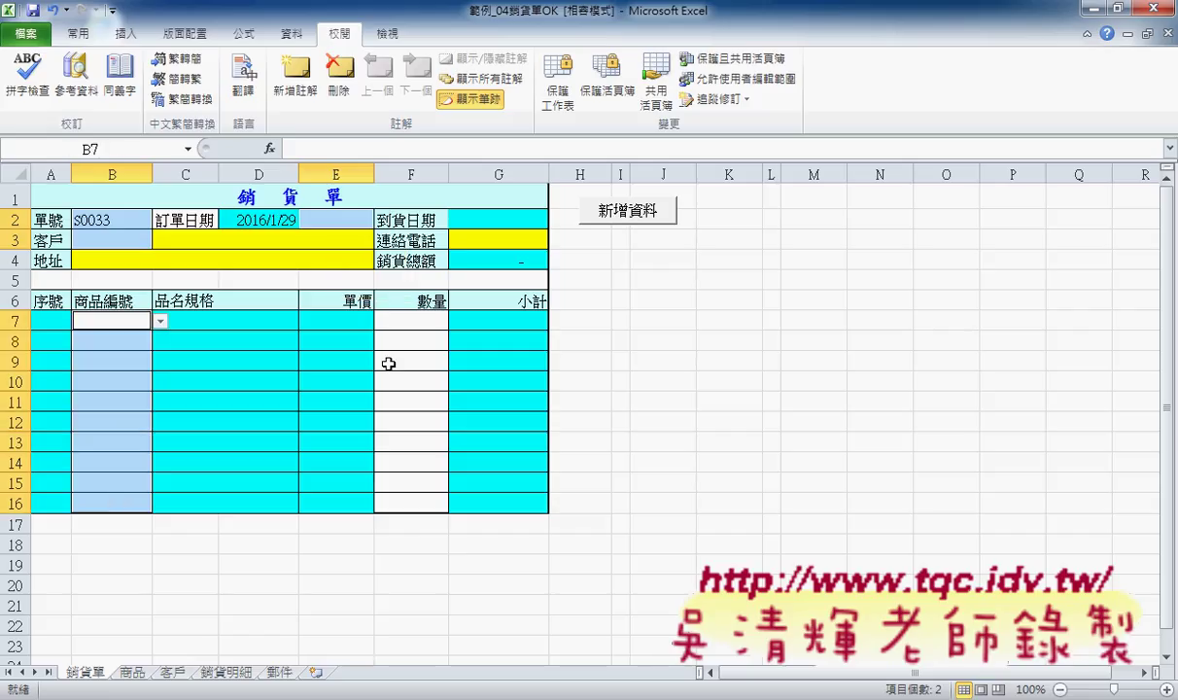
pyautogui.keyDown('ctrl'); pyautogui.moveTo(384, 313); pyautogui.dragTo(406, 496); pyautogui.keyUp('ctrl')
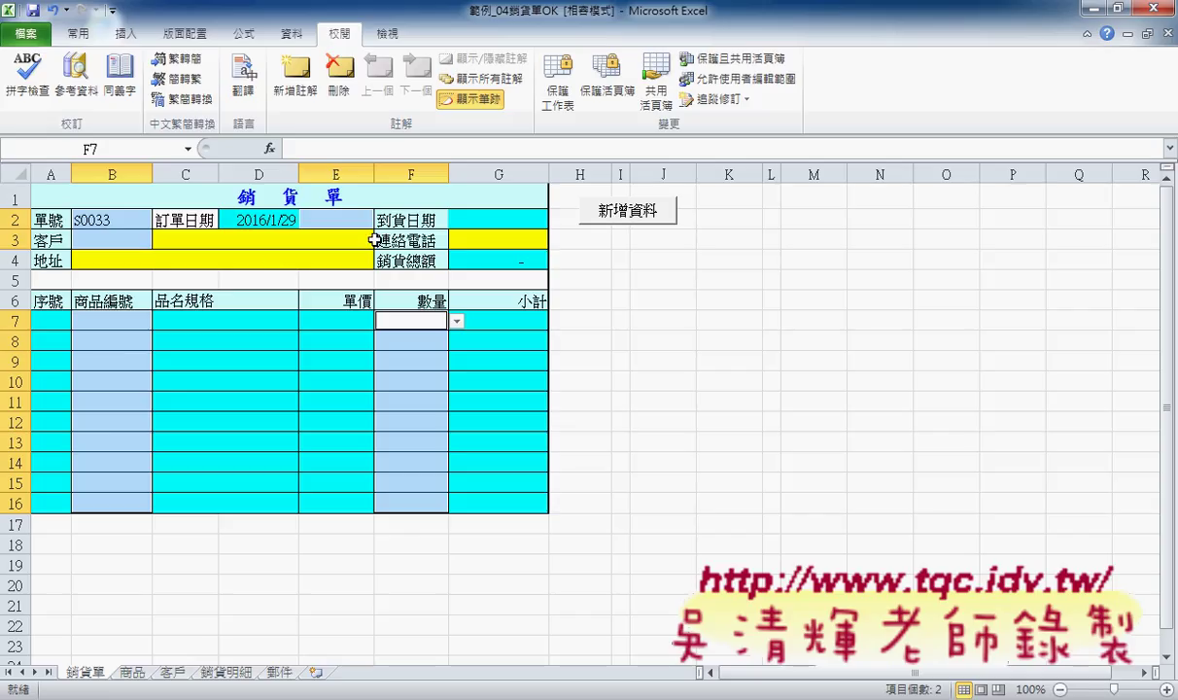
# - Clear Locked and Hidden on the Protection tab for the selected input cells
pyautogui.rightClick(428, 367)
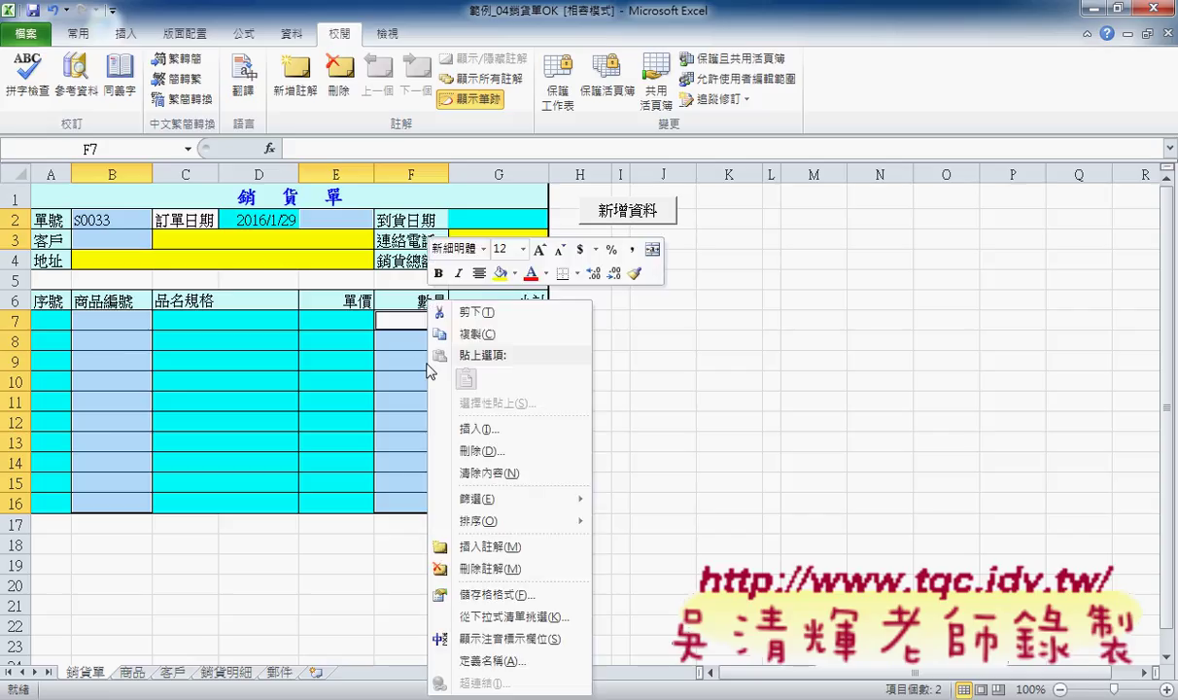
pyautogui.click(498, 595)
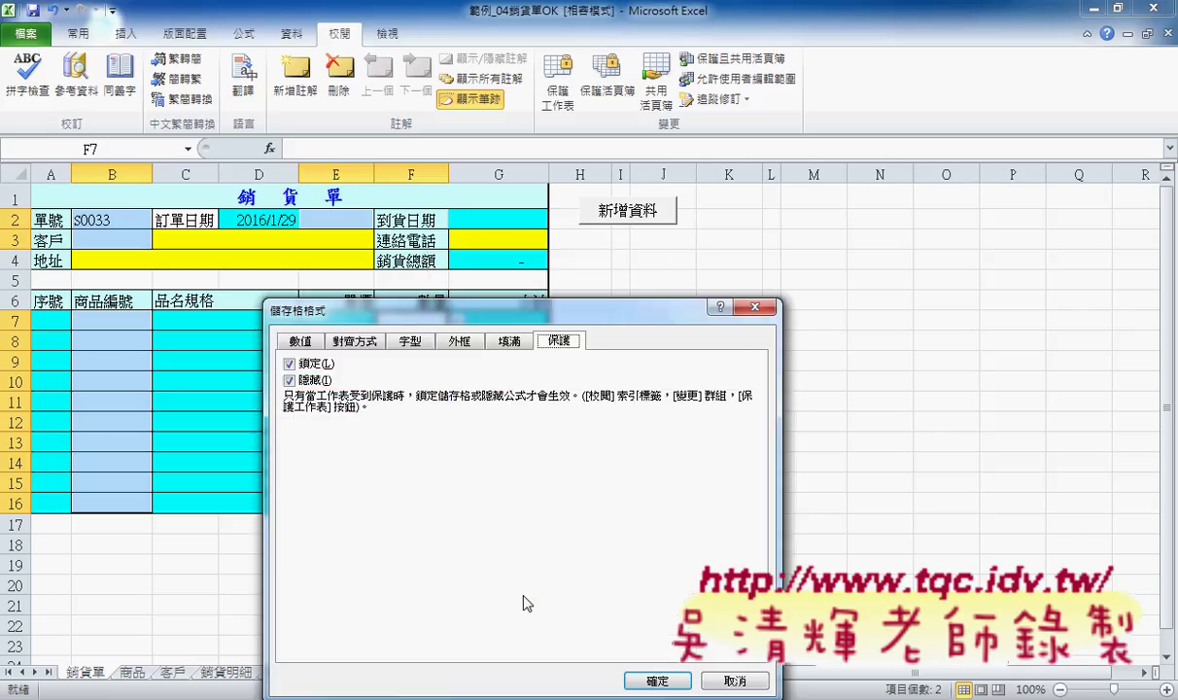
pyautogui.moveTo(534, 309); pyautogui.dragTo(687, 219)
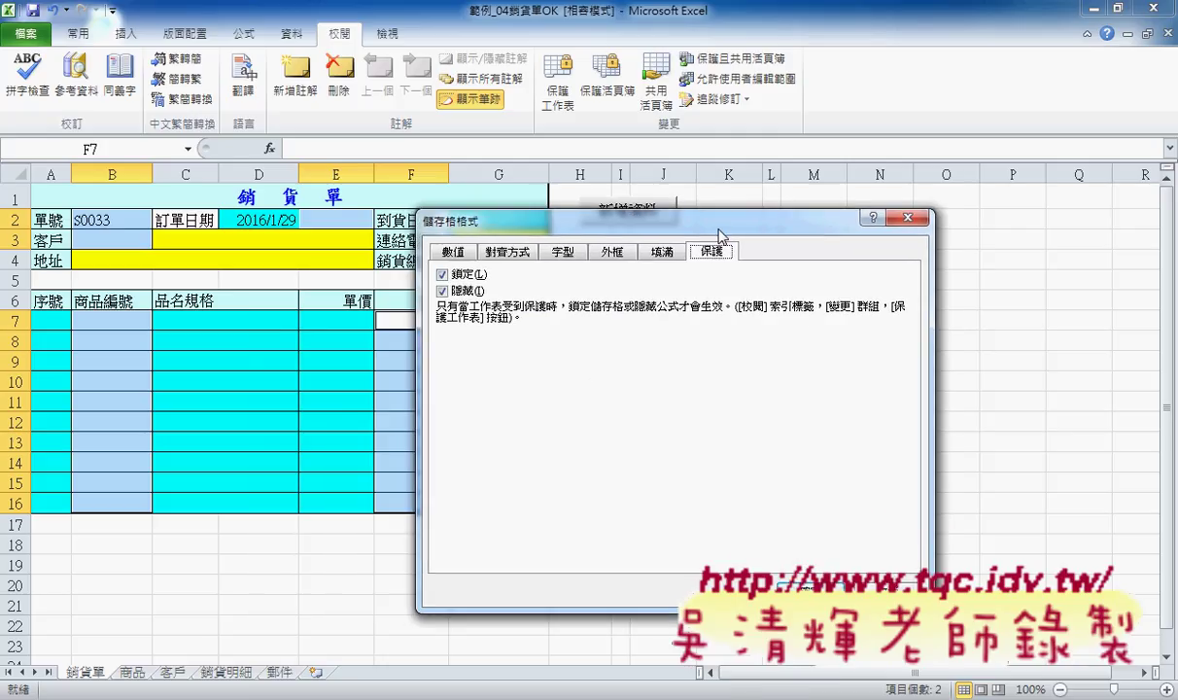
pyautogui.click(457, 276)
pyautogui.click(453, 292)
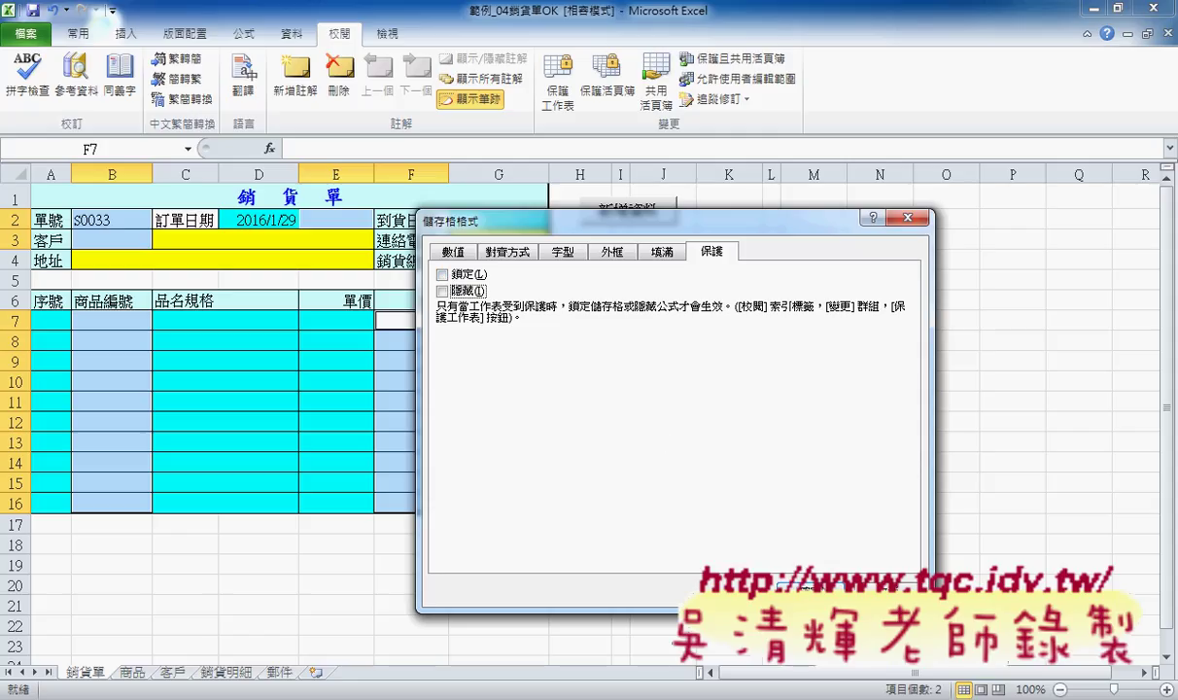
pyautogui.click(785, 584)
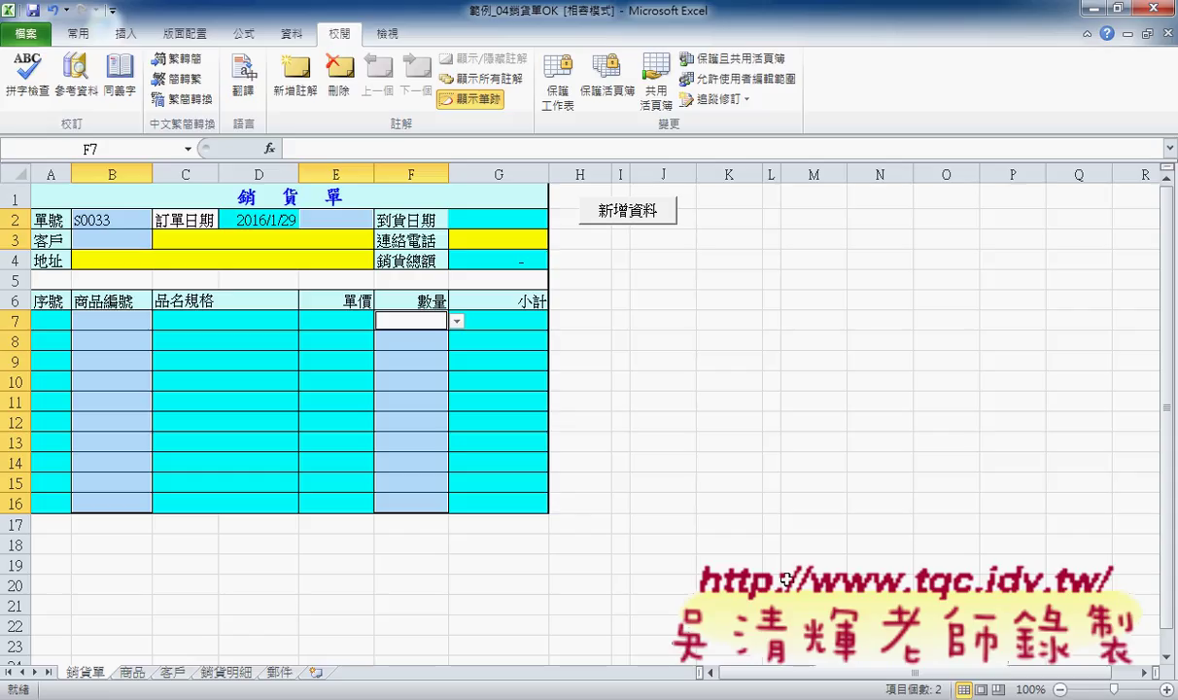
# - Protect the 銷貨單 sheet with a password, entering it twice, then deselect the cells
pyautogui.click(552, 107)
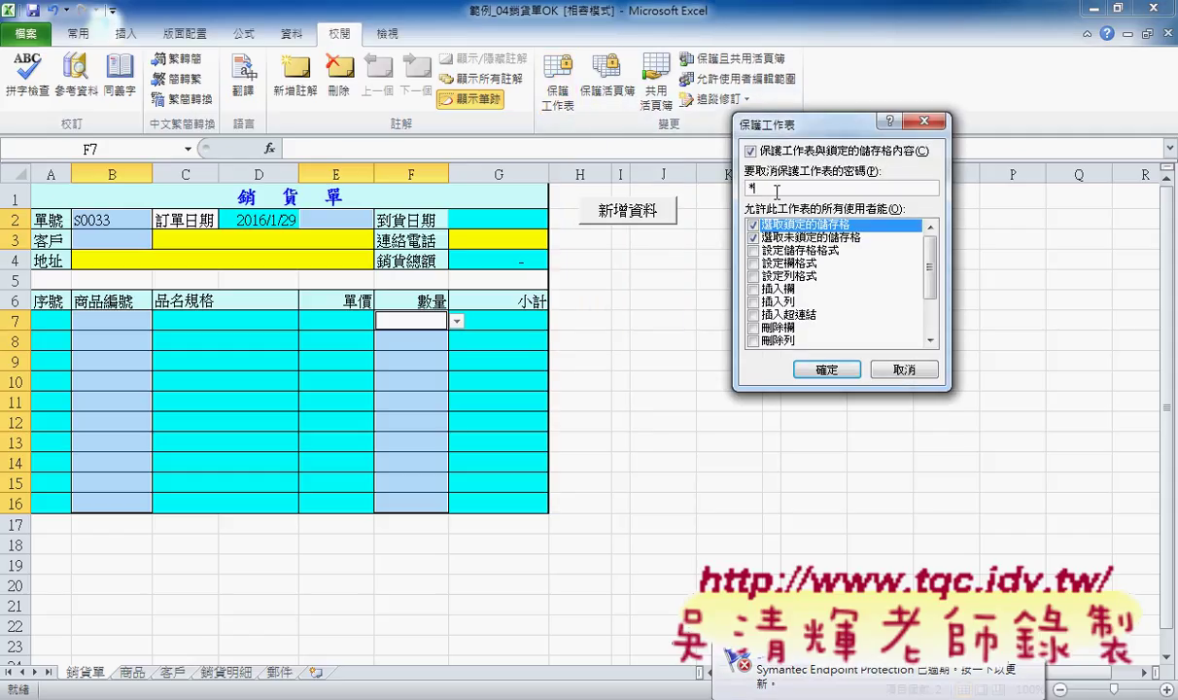
pyautogui.click(857, 369)
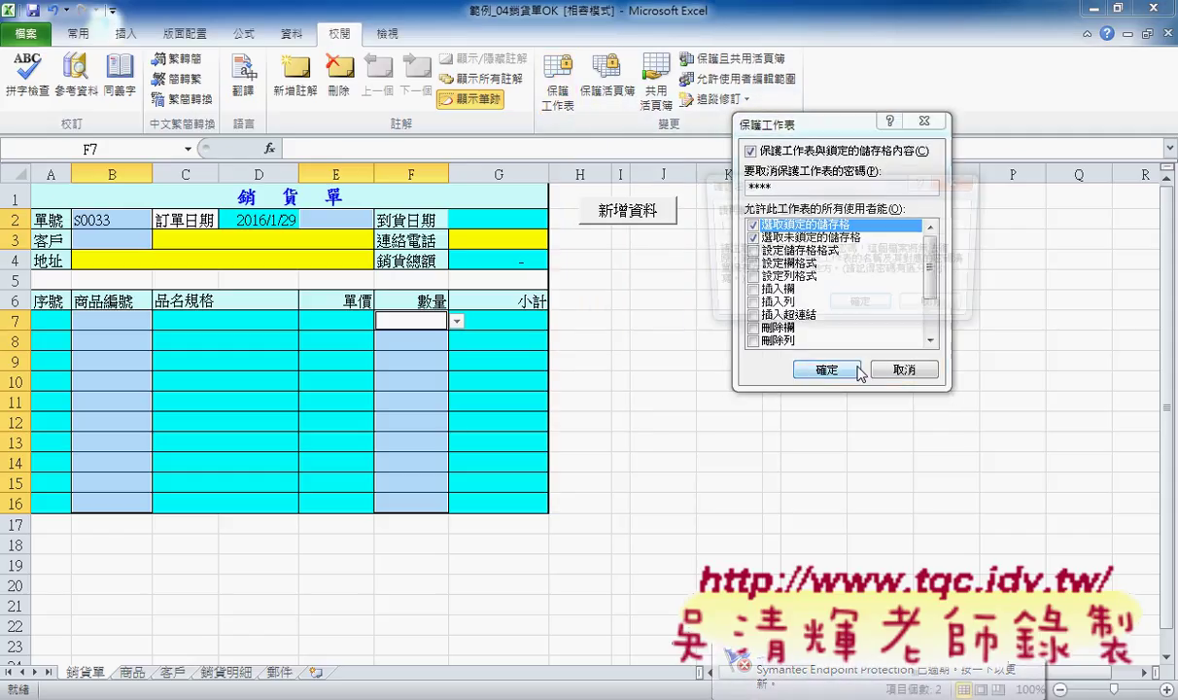
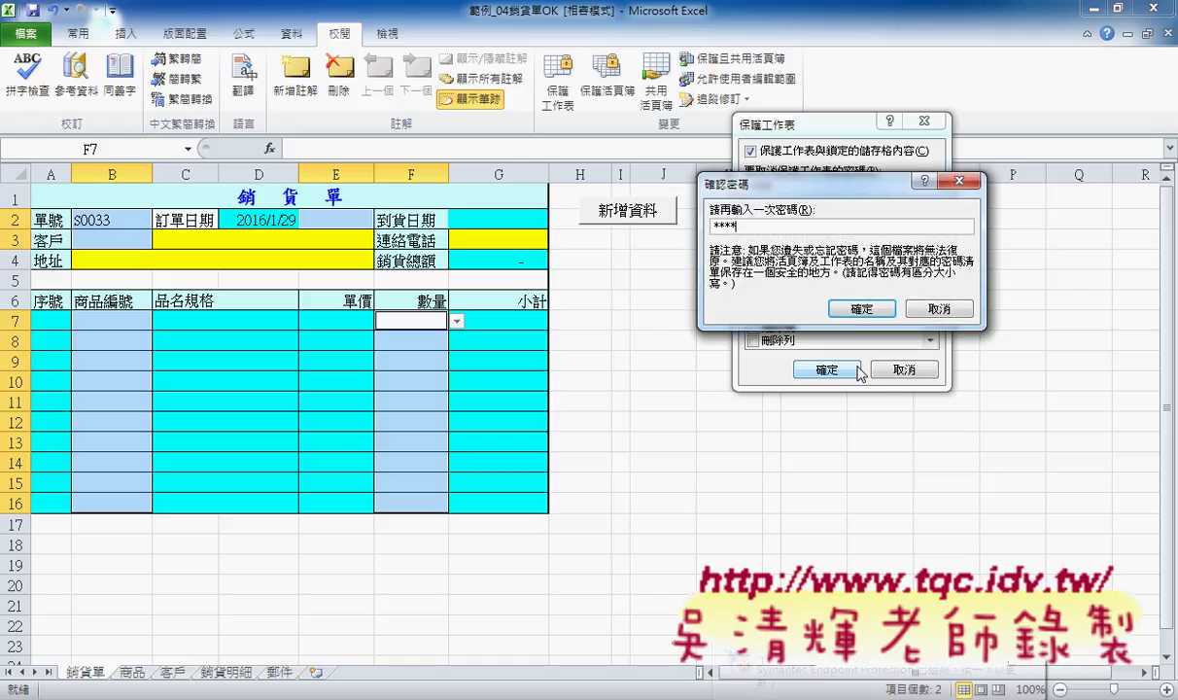
pyautogui.click(862, 308)
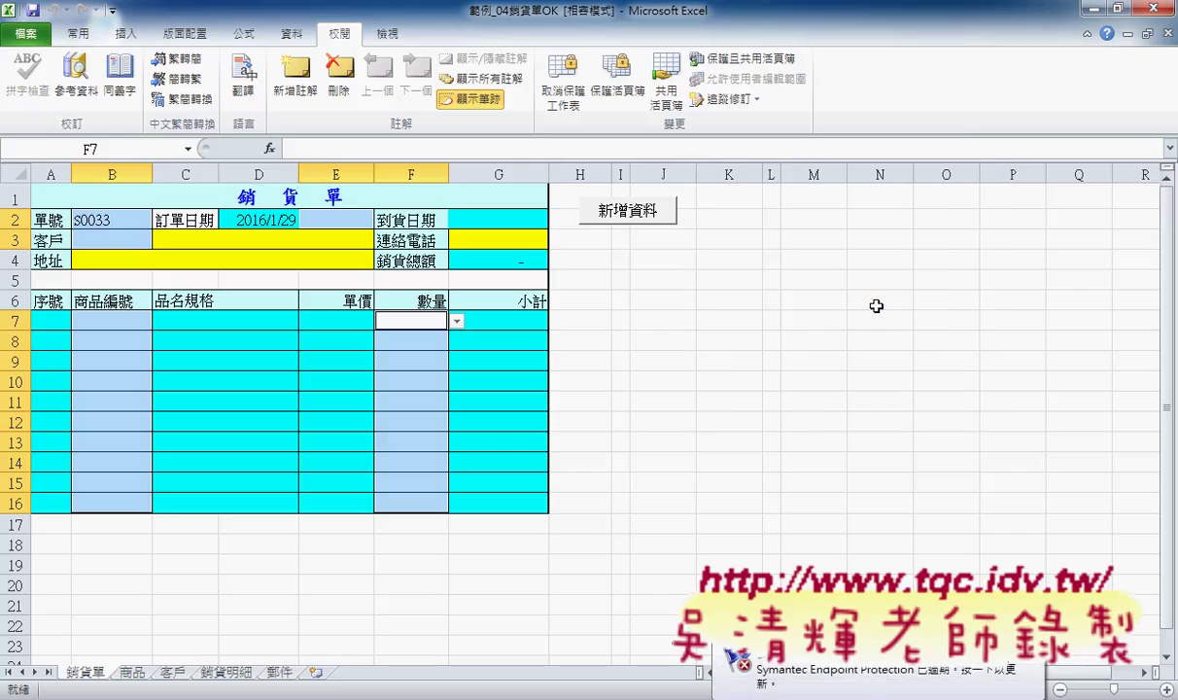
pyautogui.click(685, 368)
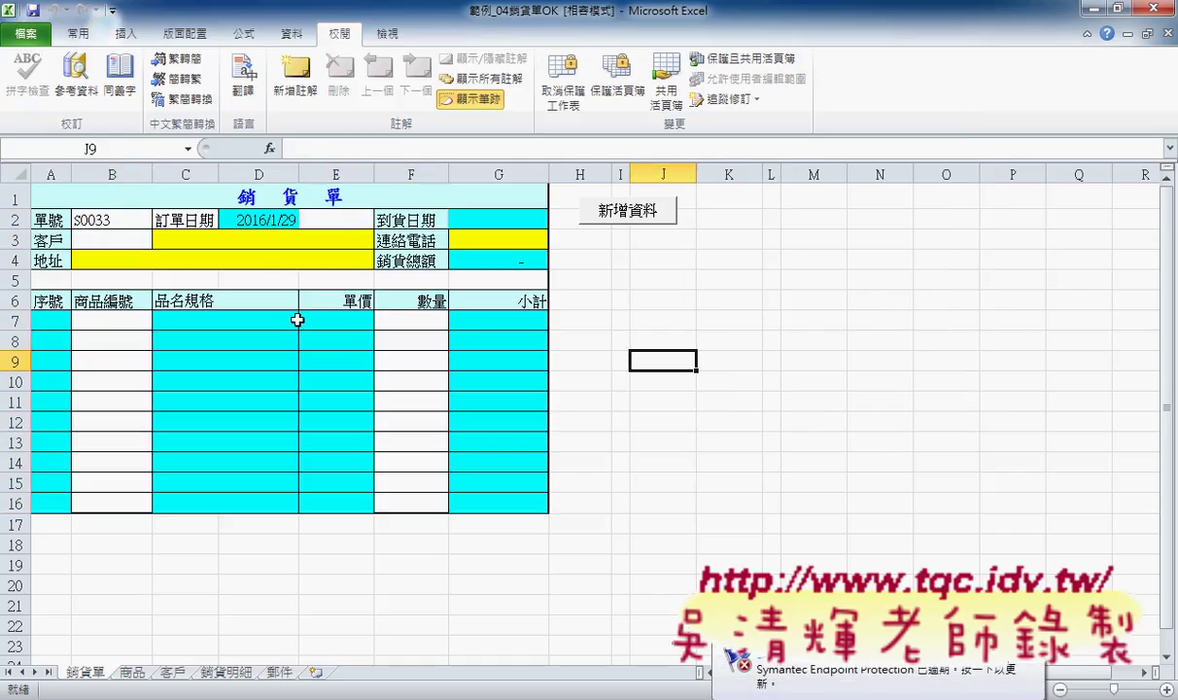
# - Fill the order: 急件 in E2, customer 0003 in B3, product A2101 in B7, quantity 2 in F7
pyautogui.click(356, 219)
pyautogui.click(381, 220)
pyautogui.click(333, 242)
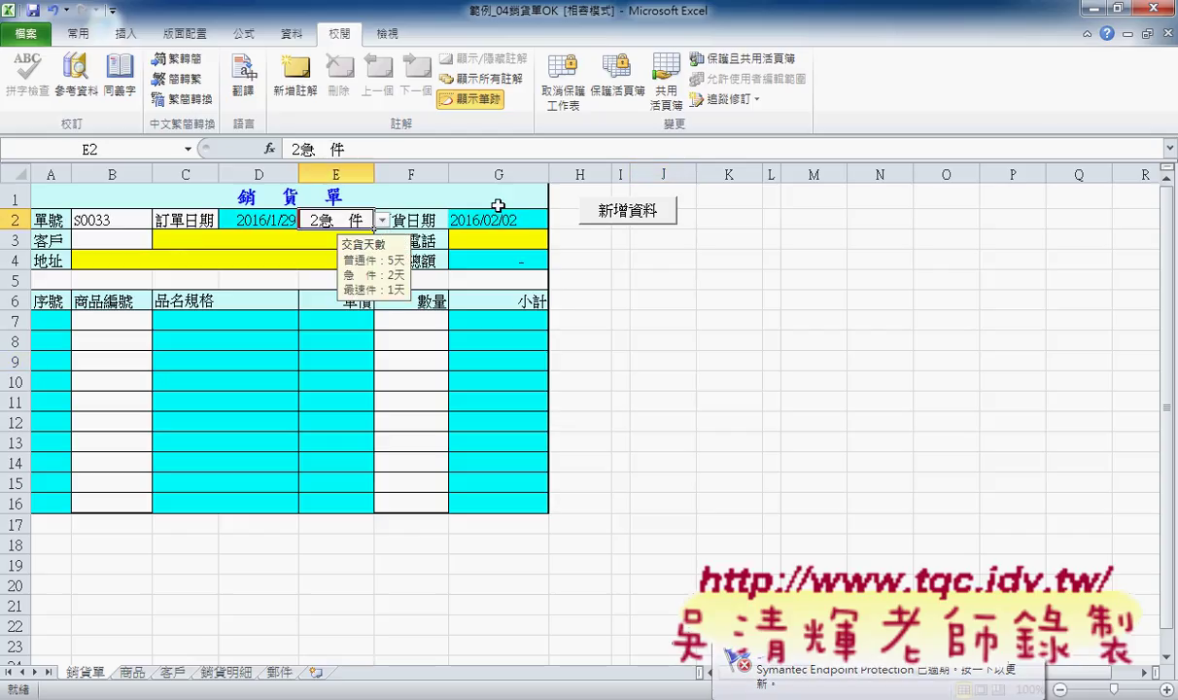
pyautogui.click(116, 233)
pyautogui.click(158, 239)
pyautogui.click(125, 272)
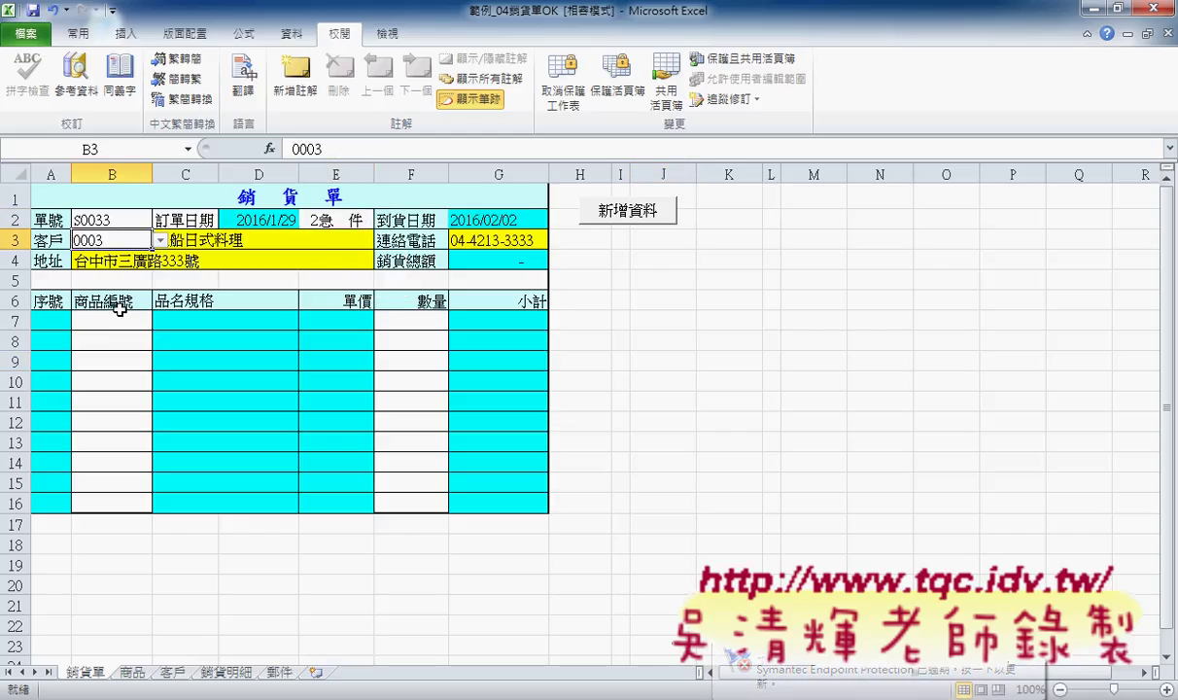
pyautogui.click(111, 321)
pyautogui.click(159, 321)
pyautogui.click(102, 343)
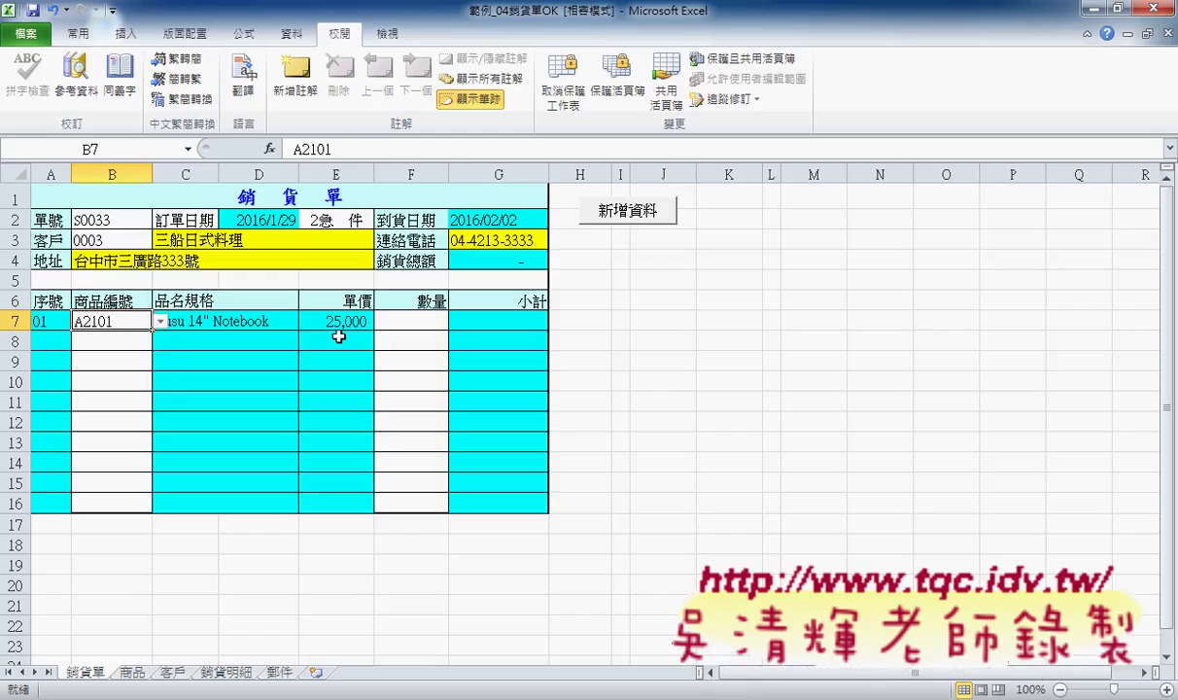
pyautogui.click(428, 320)
pyautogui.click(456, 321)
pyautogui.click(399, 343)
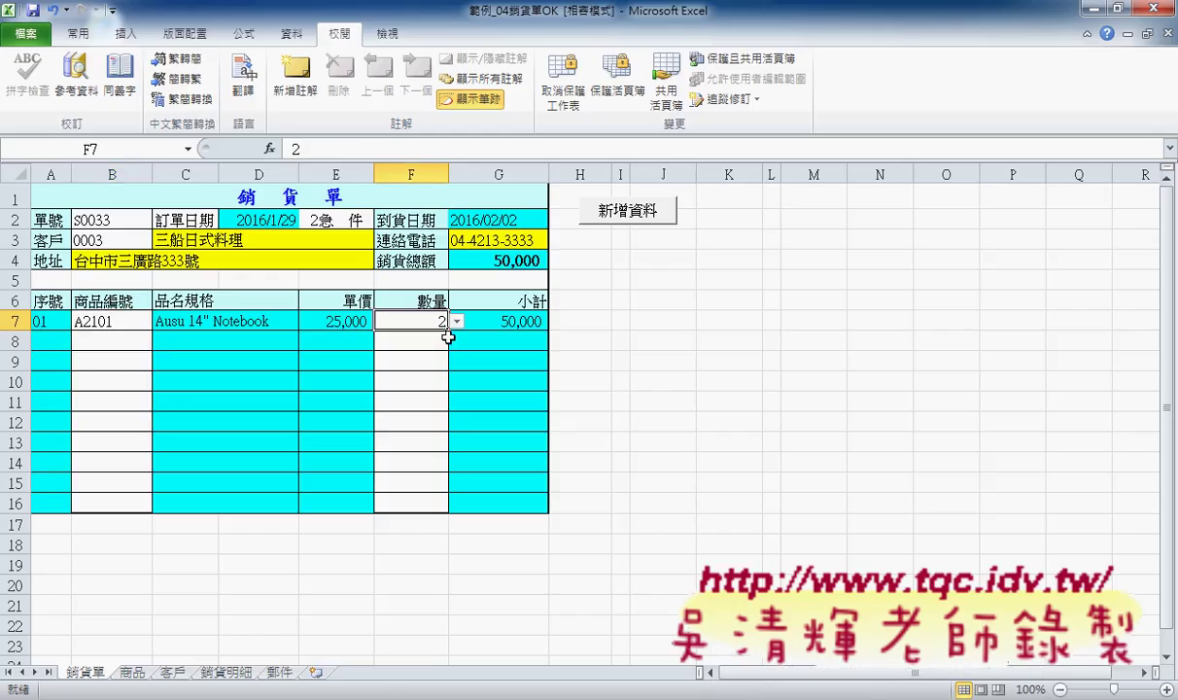
# - Try editing the locked total in G4 and dismiss the protected-cell warning
pyautogui.click(486, 259)
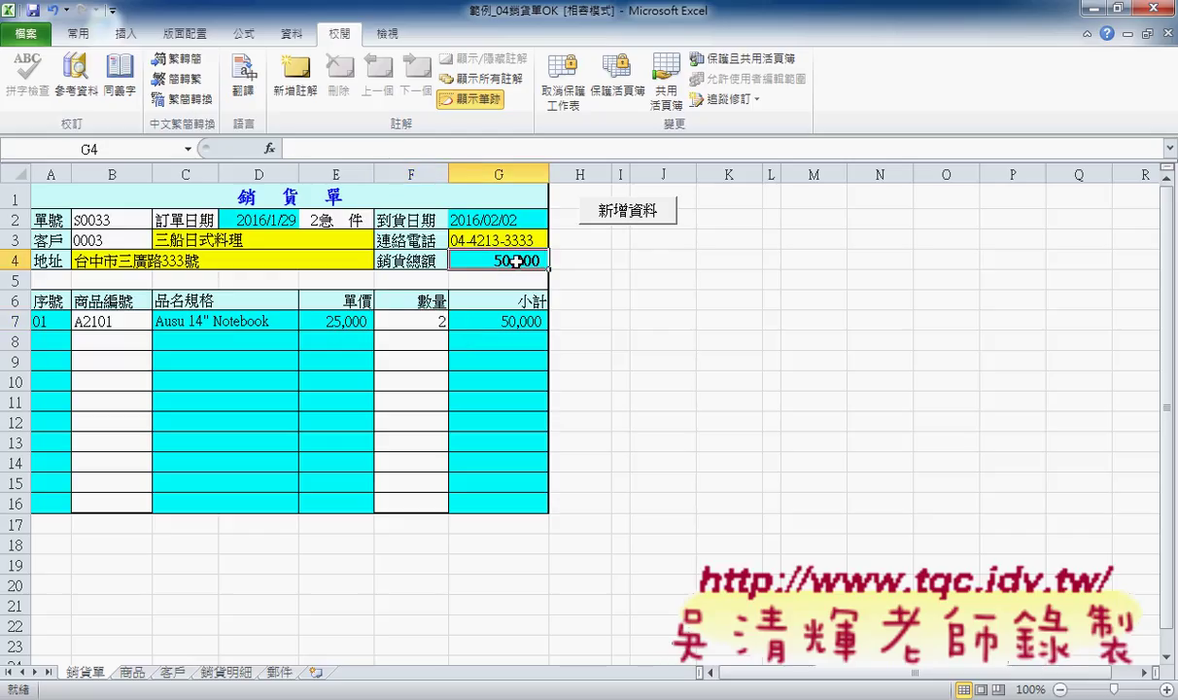
pyautogui.doubleClick(515, 260)
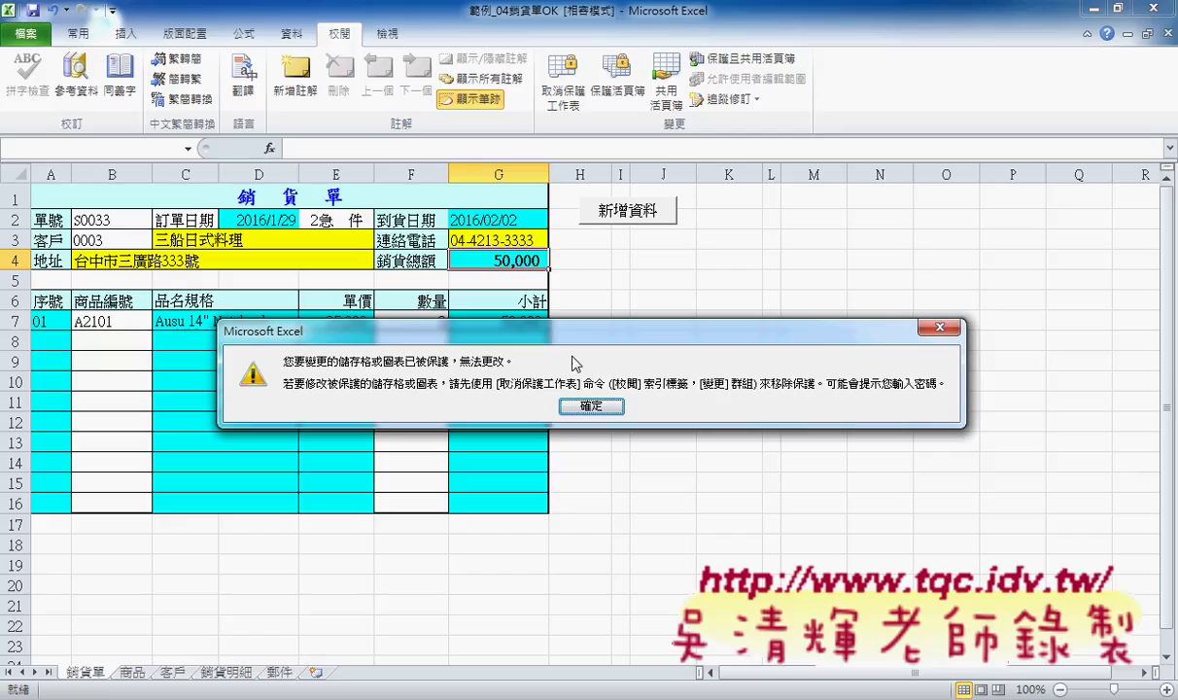
pyautogui.click(589, 406)
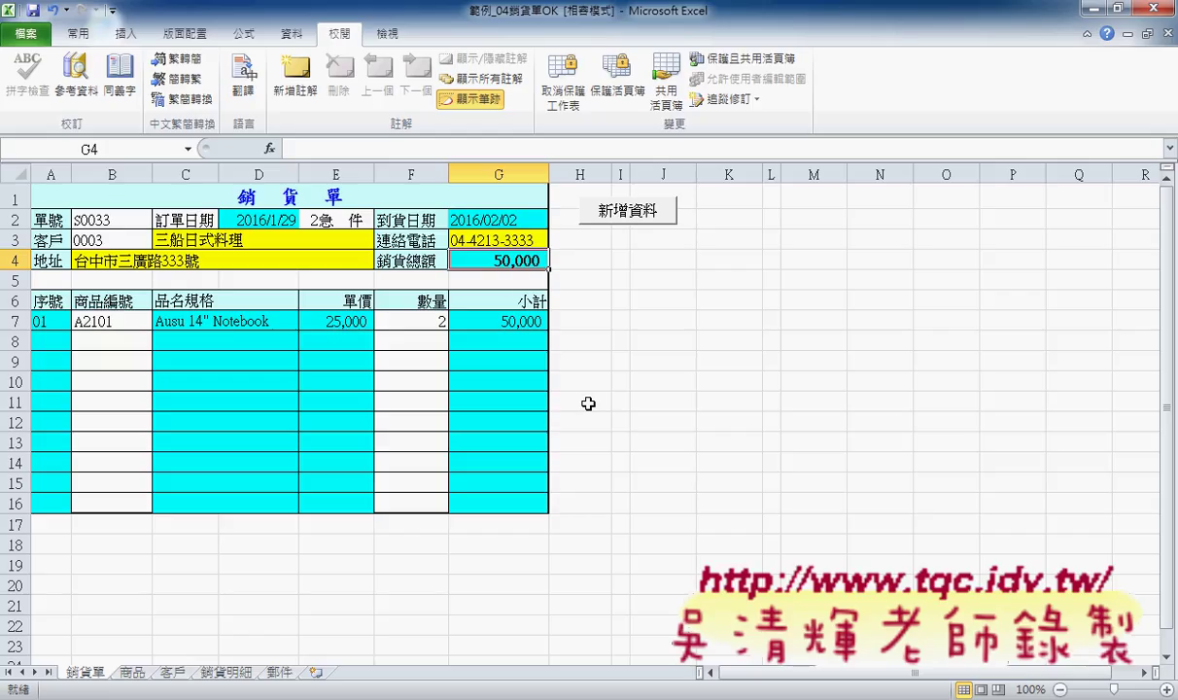
pyautogui.click(78, 35)
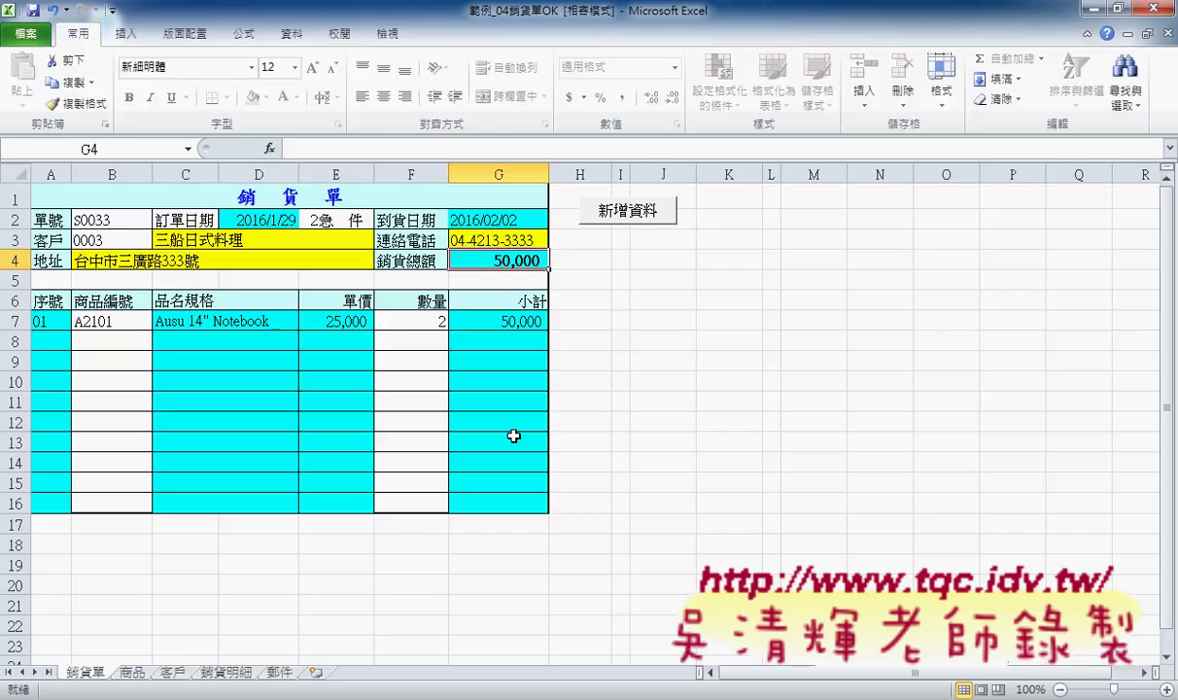
# - Highlight Unprotect Sheet with red pen marks, then try unprotecting with a password that gets rejected
pyautogui.click(336, 35)
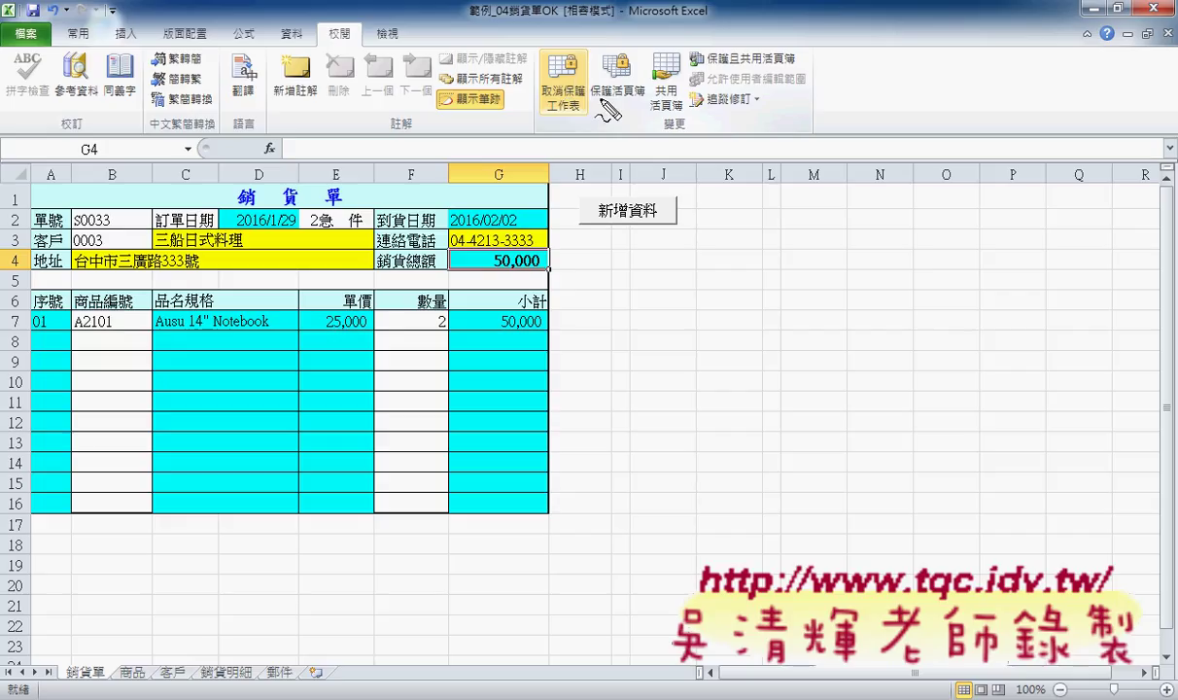
pyautogui.moveTo(559, 126); pyautogui.dragTo(593, 119)
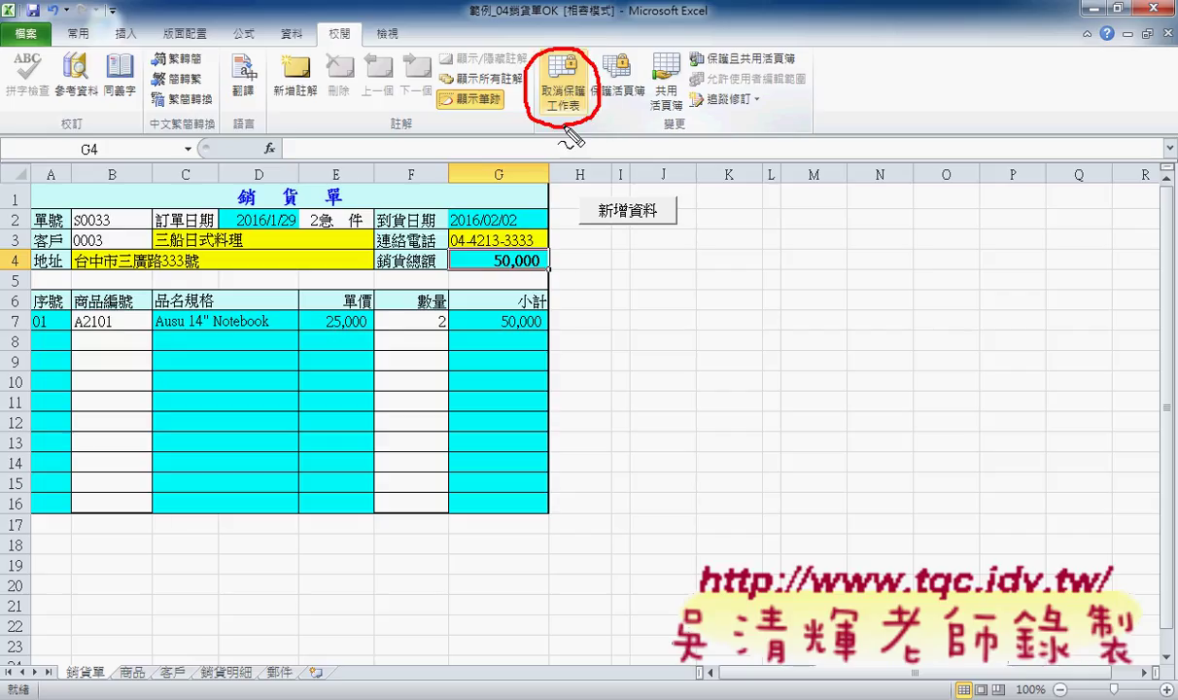
pyautogui.moveTo(783, 254); pyautogui.dragTo(614, 97)
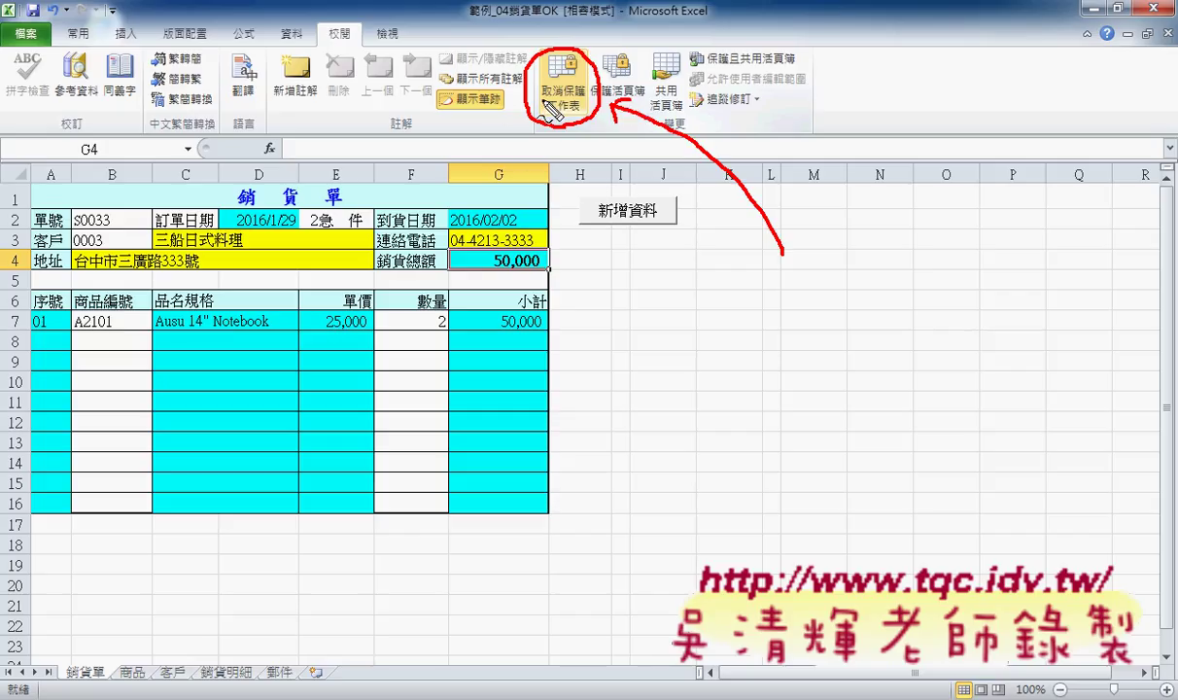
pyautogui.moveTo(541, 110); pyautogui.dragTo(558, 110)
pyautogui.press('Escape')
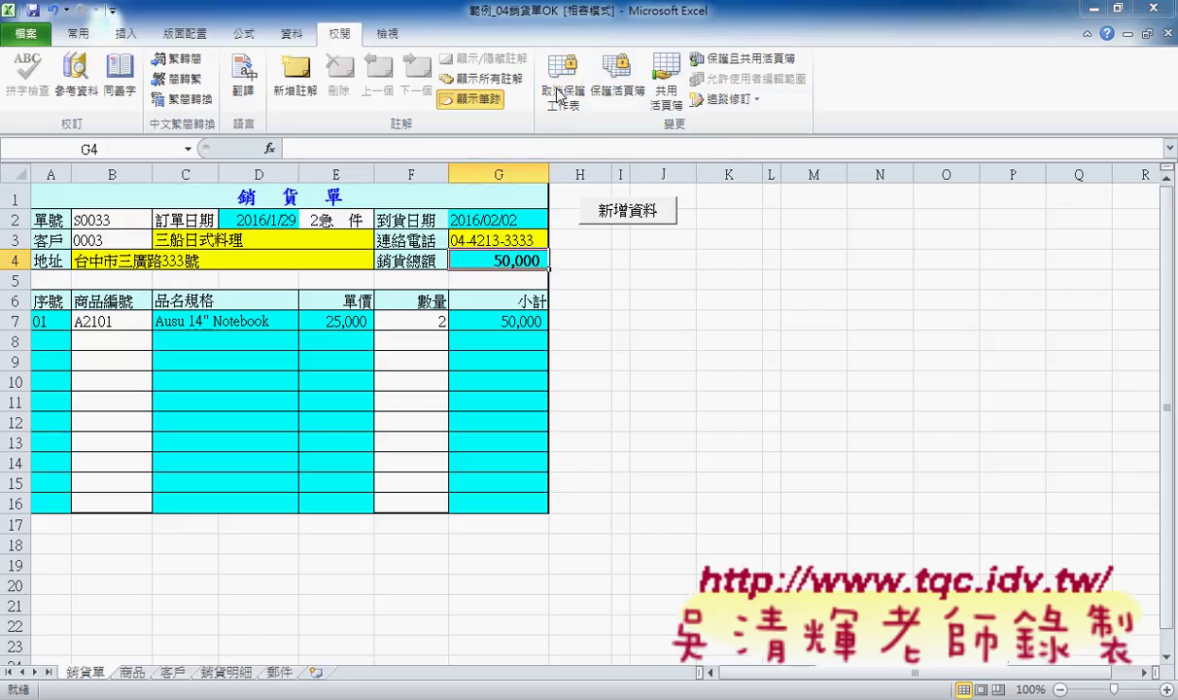
pyautogui.click(558, 97)
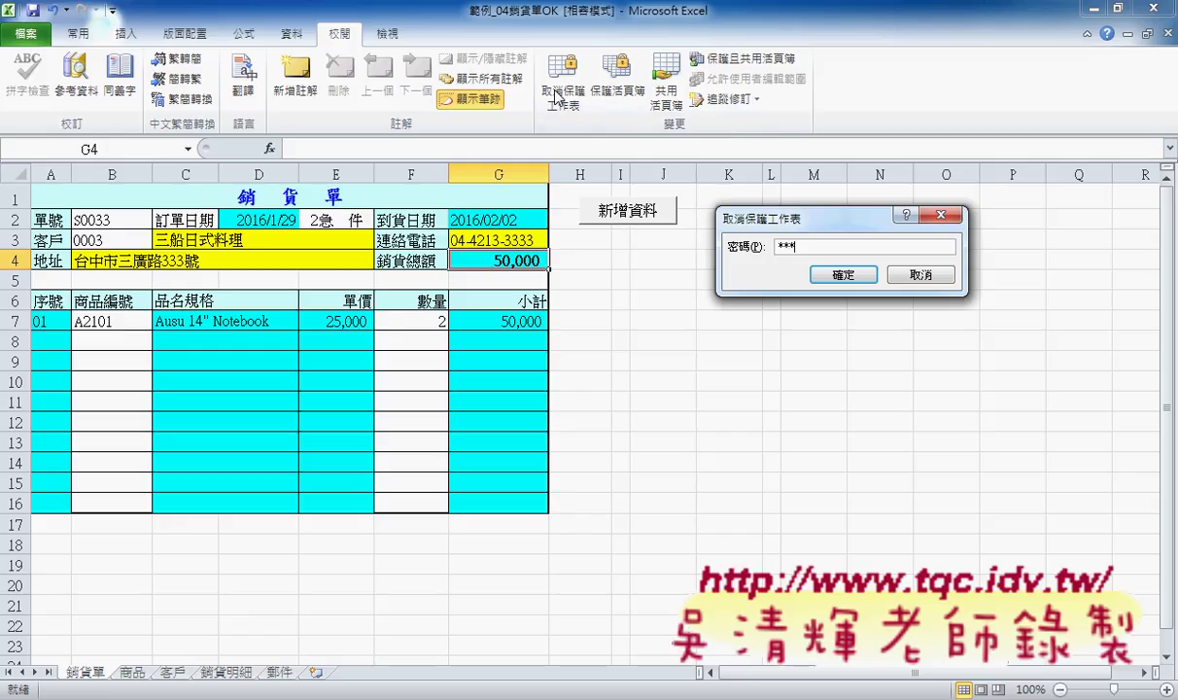
pyautogui.press('Return')
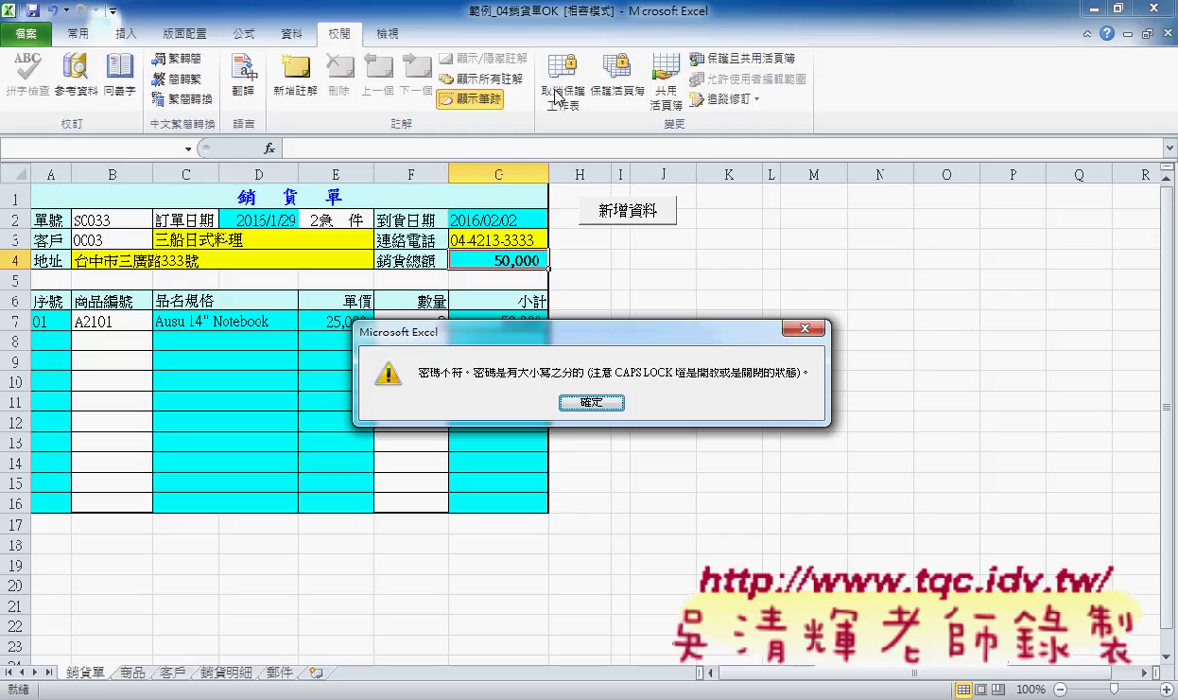
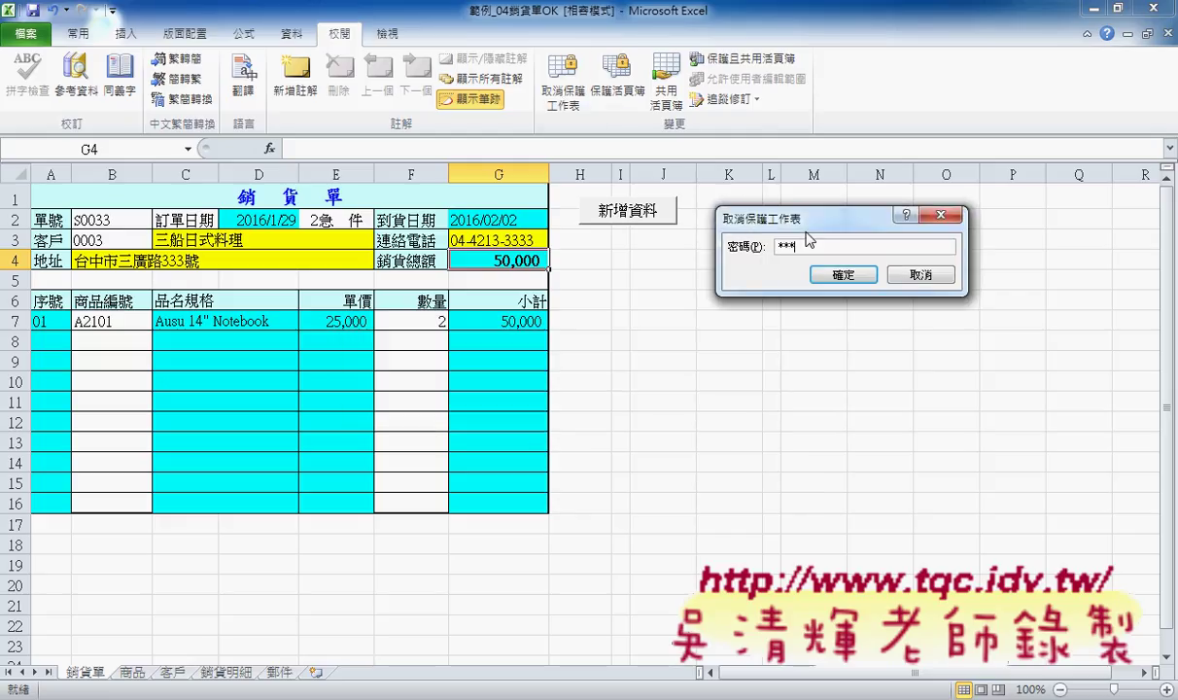
# - Finish unprotecting the sheet with its password and select formula cell G2
pyautogui.write('4')
pyautogui.press('Return')
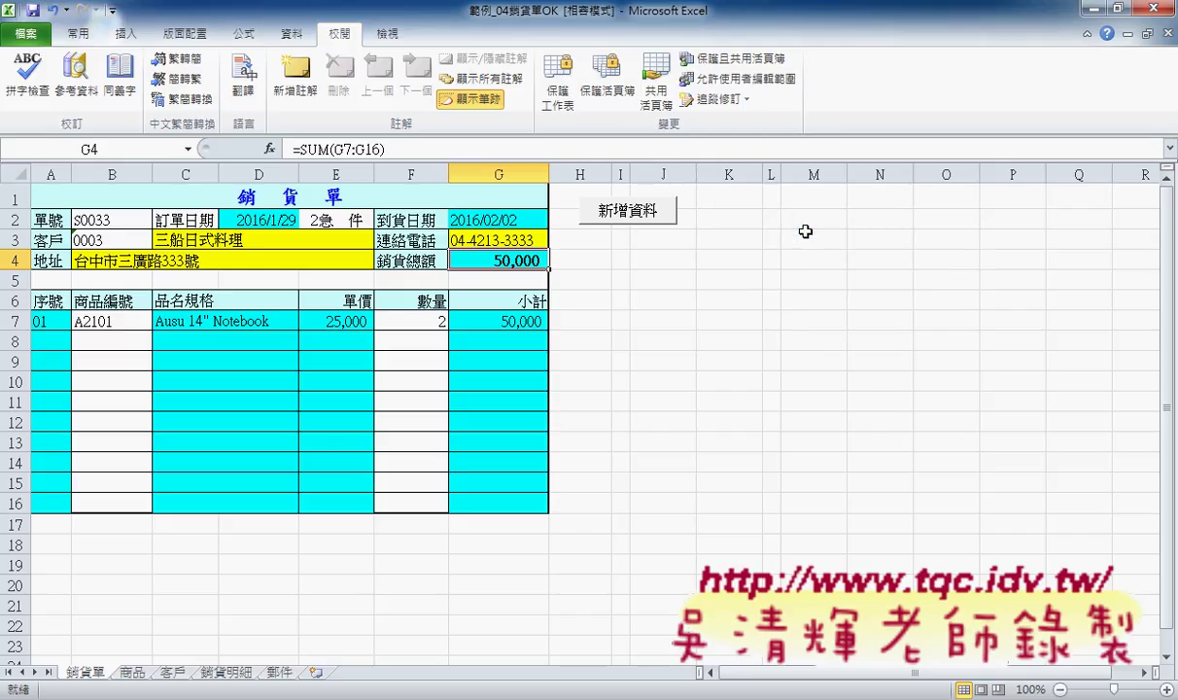
pyautogui.click(499, 220)
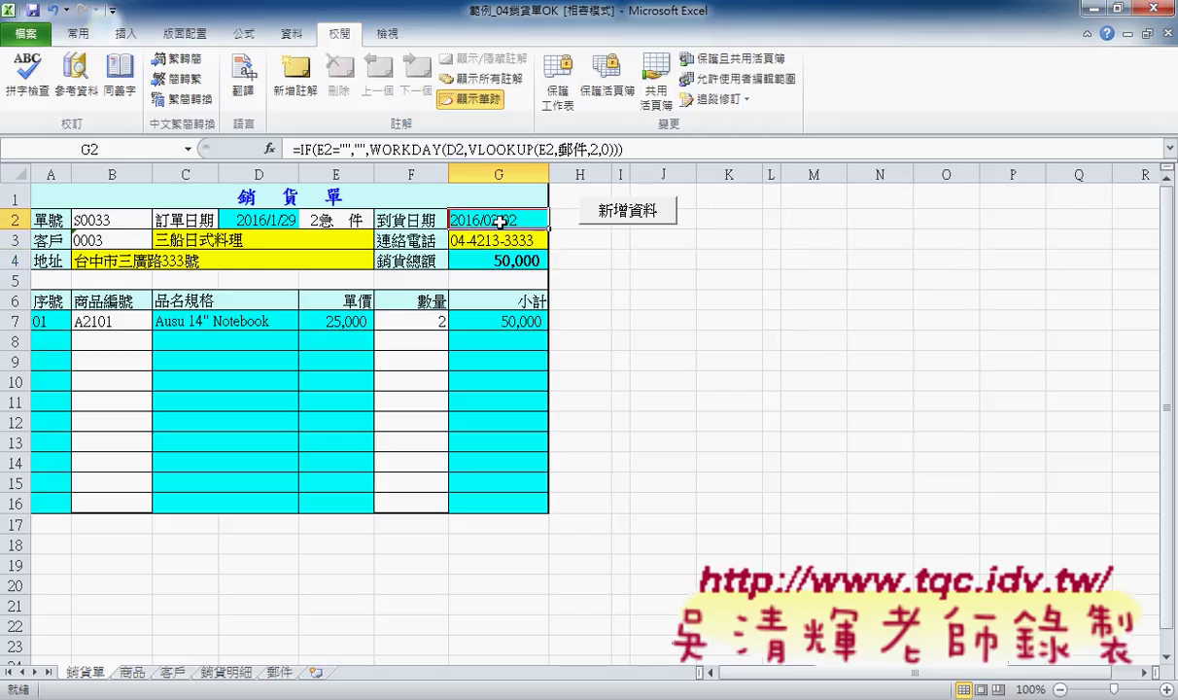
# - Protect the sheet with a new password, confirm it, and select quantity cell F7
pyautogui.click(558, 93)
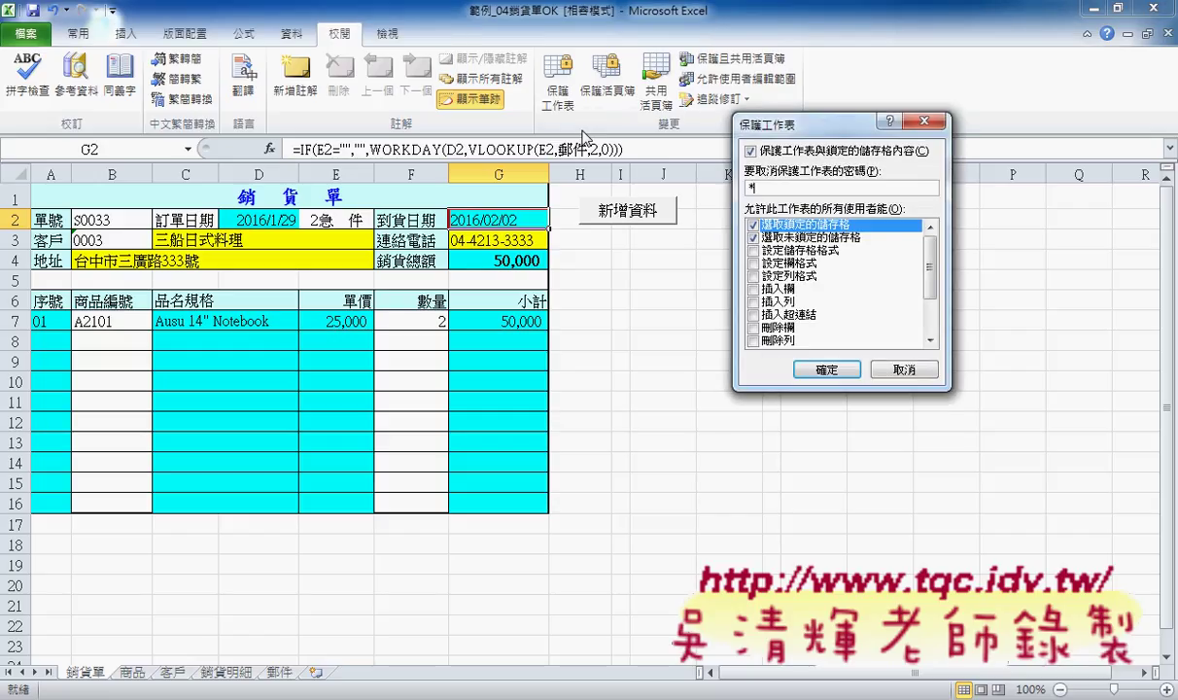
pyautogui.press('Return')
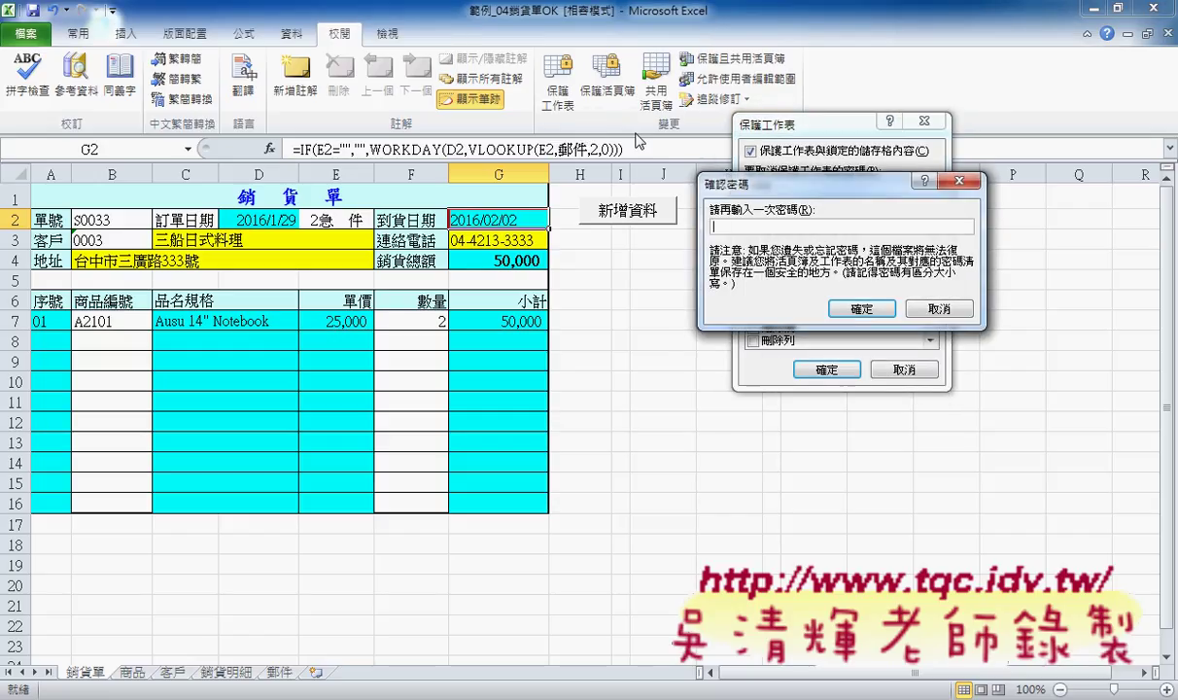
pyautogui.press('Return')
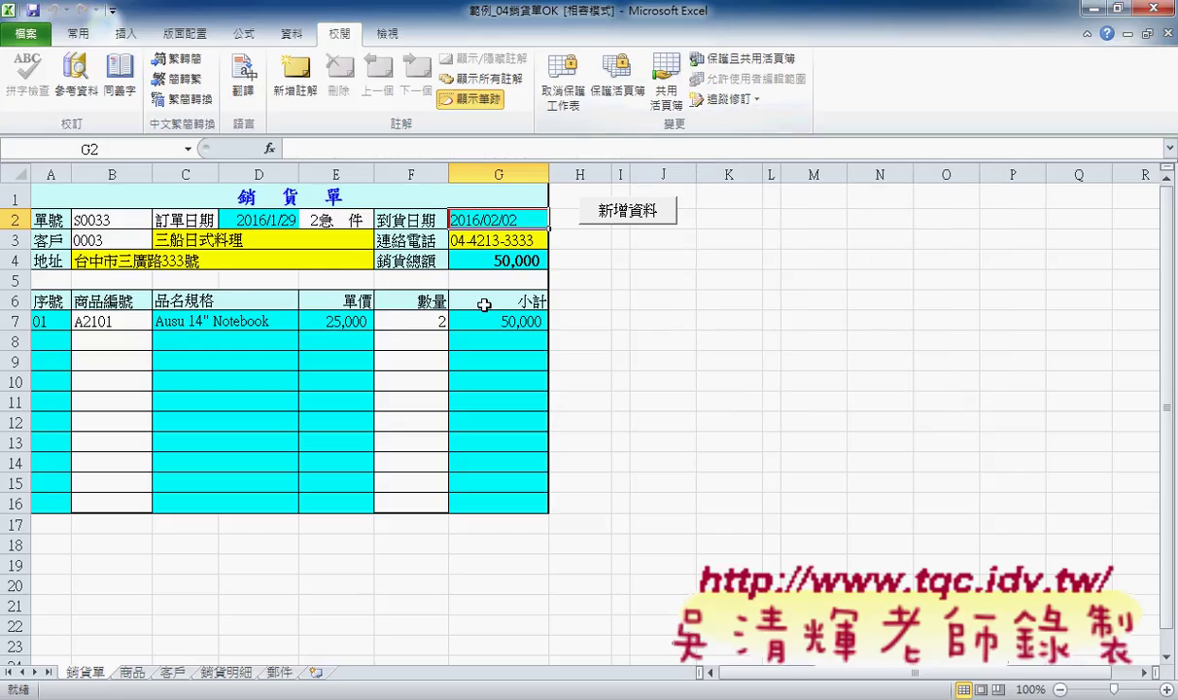
pyautogui.click(397, 323)
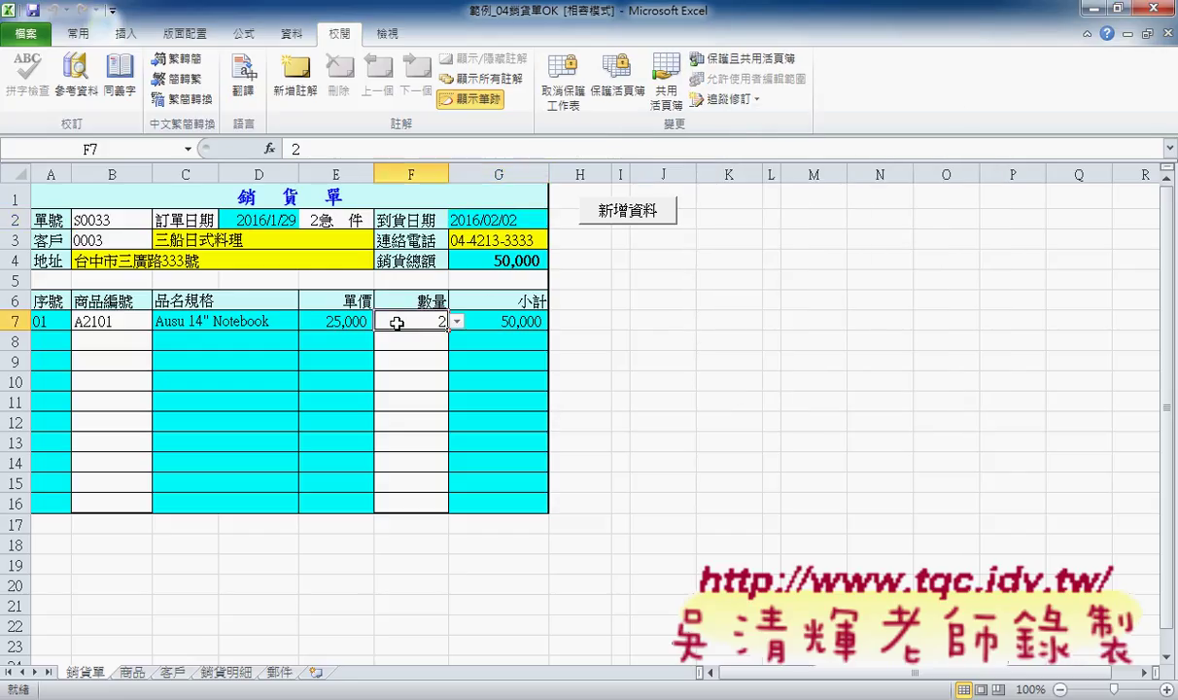
pyautogui.click(459, 218)
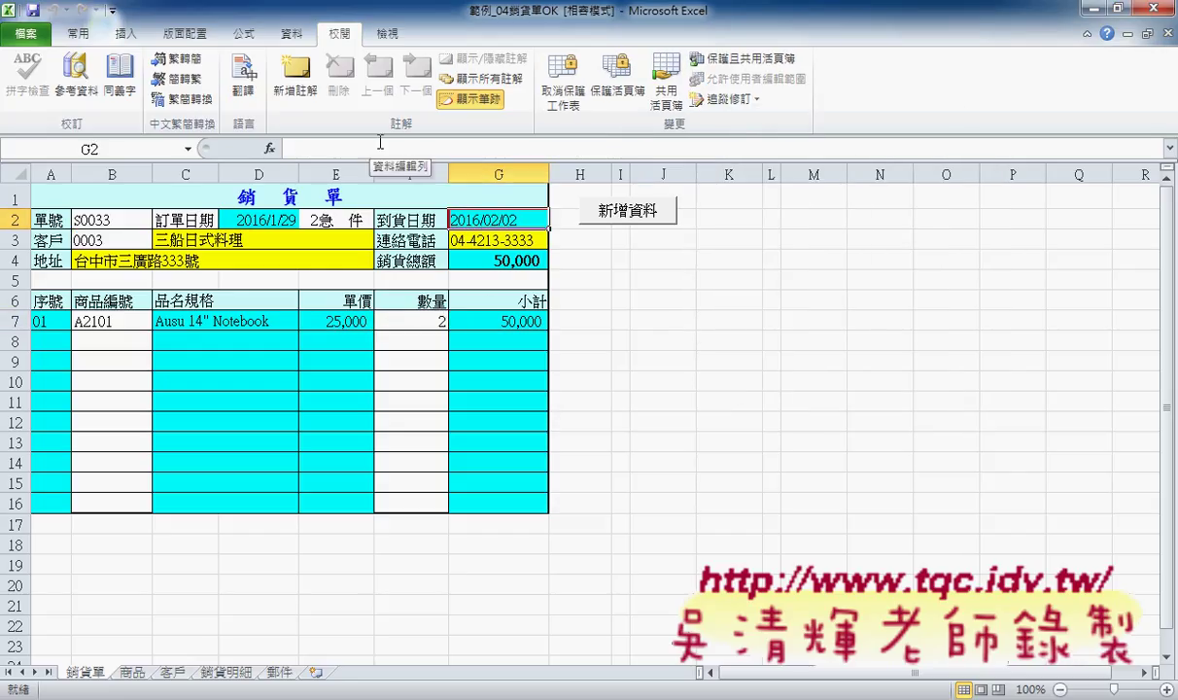
pyautogui.moveTo(501, 222); pyautogui.dragTo(510, 208)
pyautogui.moveTo(448, 162); pyautogui.dragTo(389, 155)
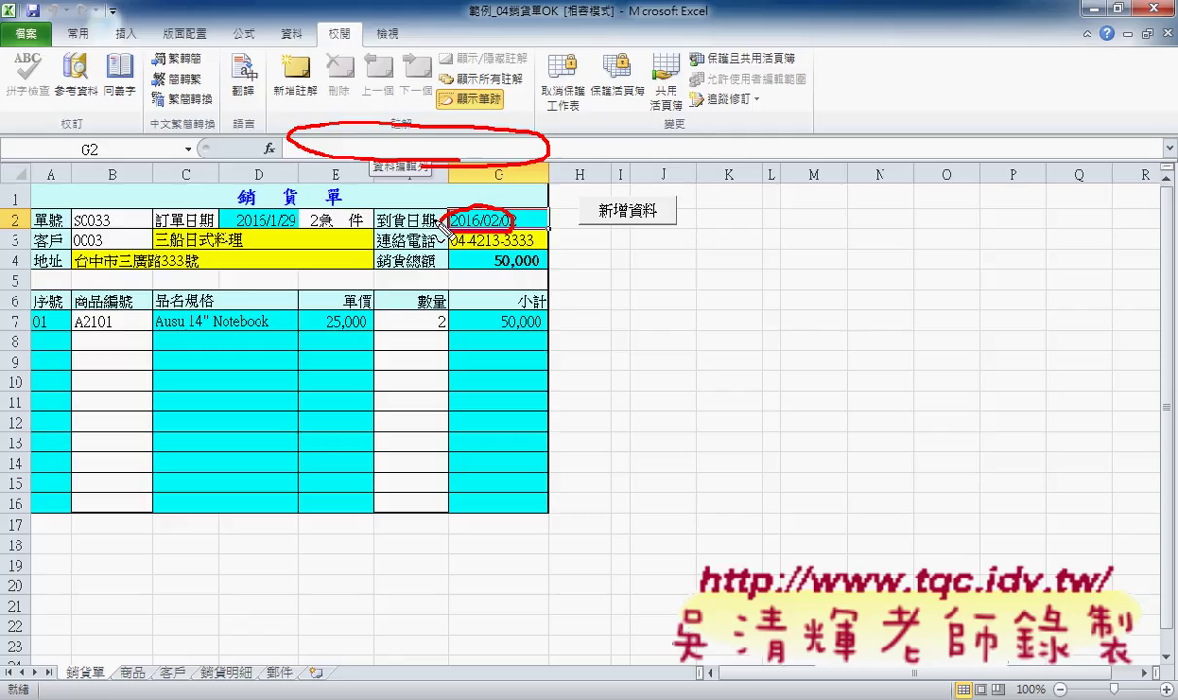
pyautogui.press('Escape')
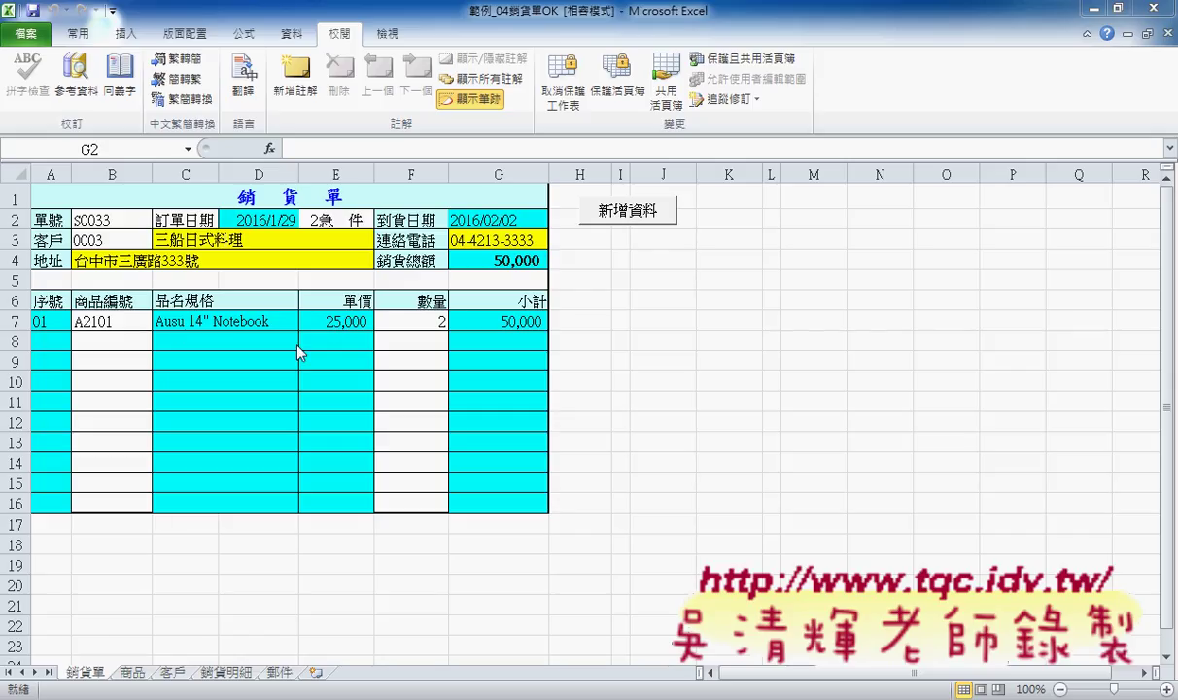
# - Add order line 8 with product code A1103 and quantity 2 from the drop-downs
pyautogui.click(333, 321)
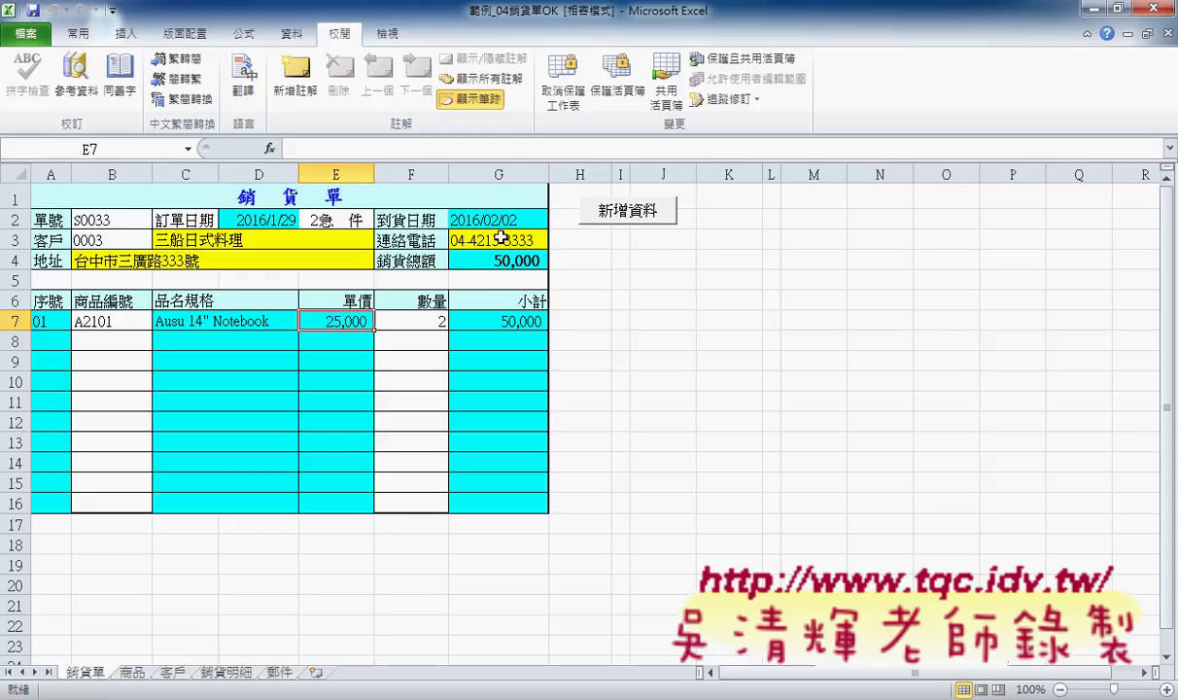
pyautogui.click(109, 340)
pyautogui.click(160, 341)
pyautogui.click(144, 368)
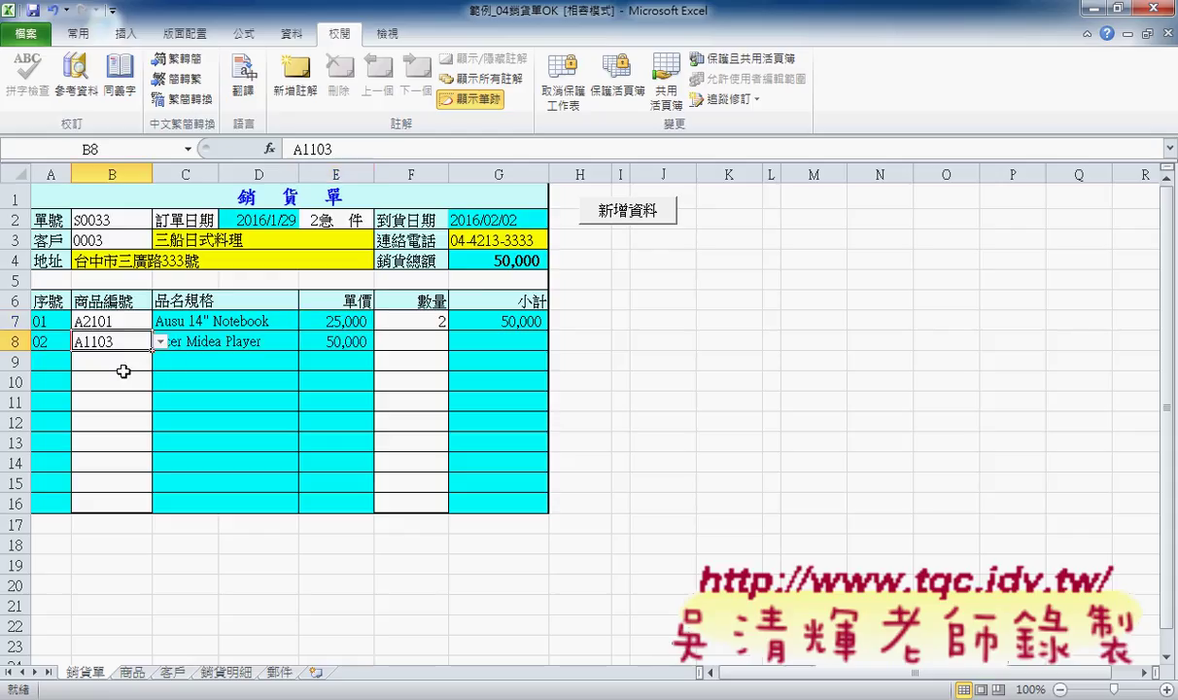
pyautogui.click(424, 341)
pyautogui.click(457, 343)
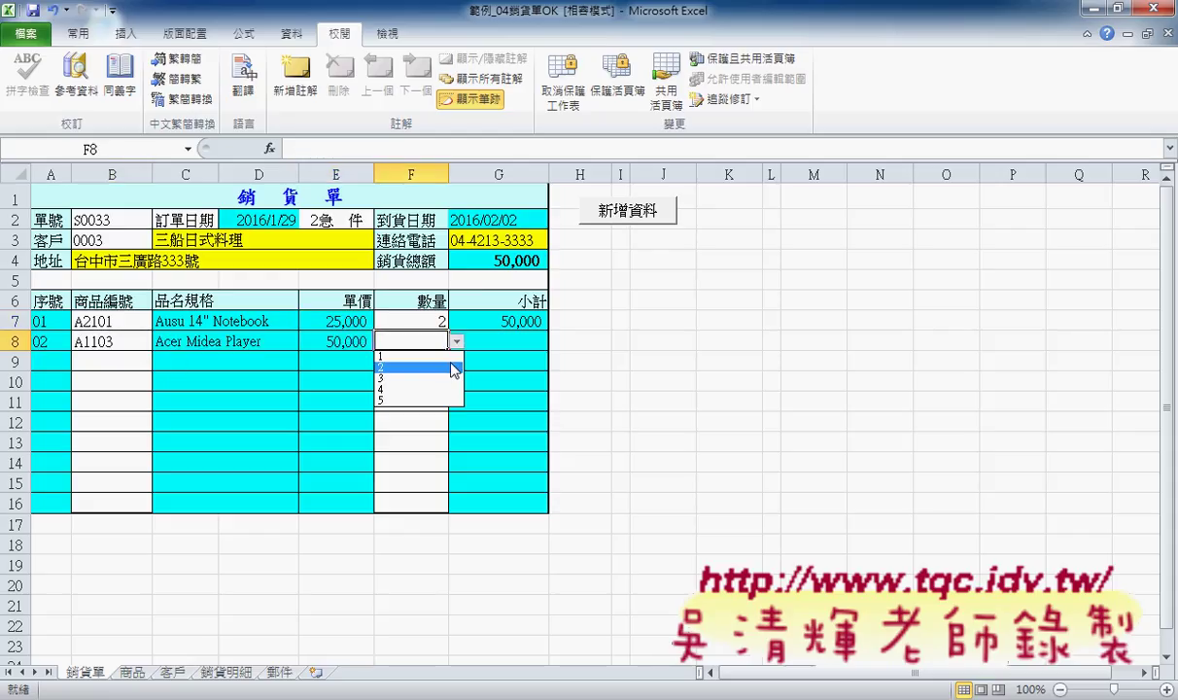
pyautogui.click(443, 368)
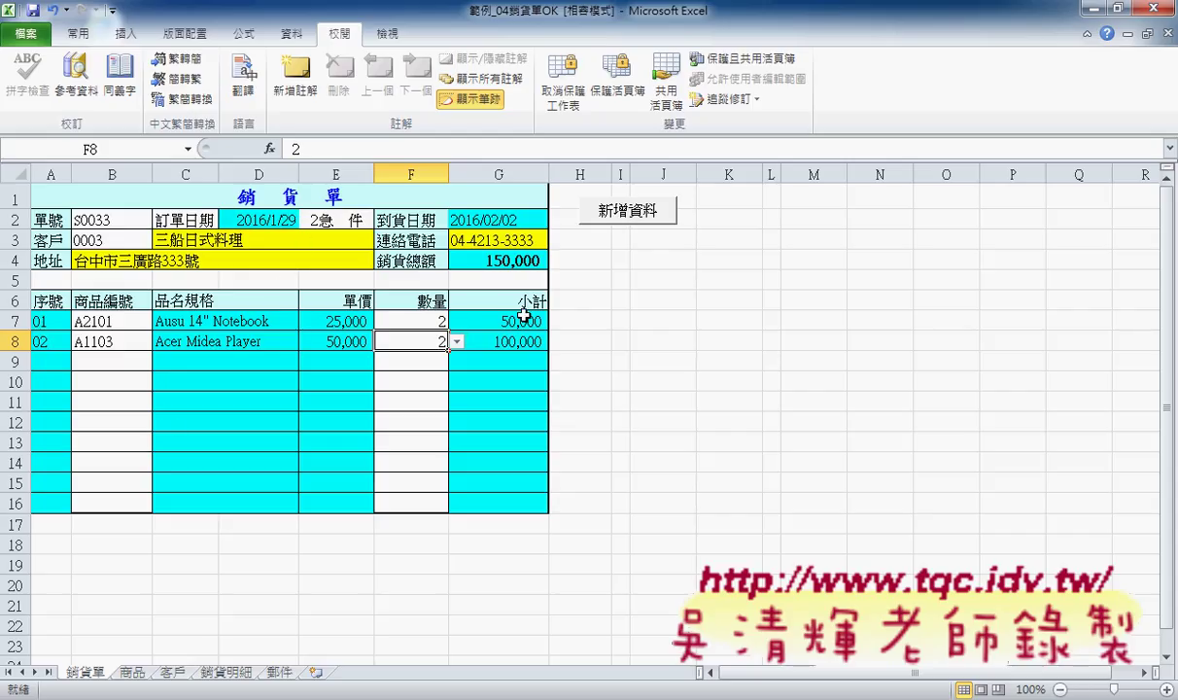
# - Try editing the locked total in G4 and dismiss the protected-cell warning
pyautogui.click(531, 262)
pyautogui.doubleClick(530, 263)
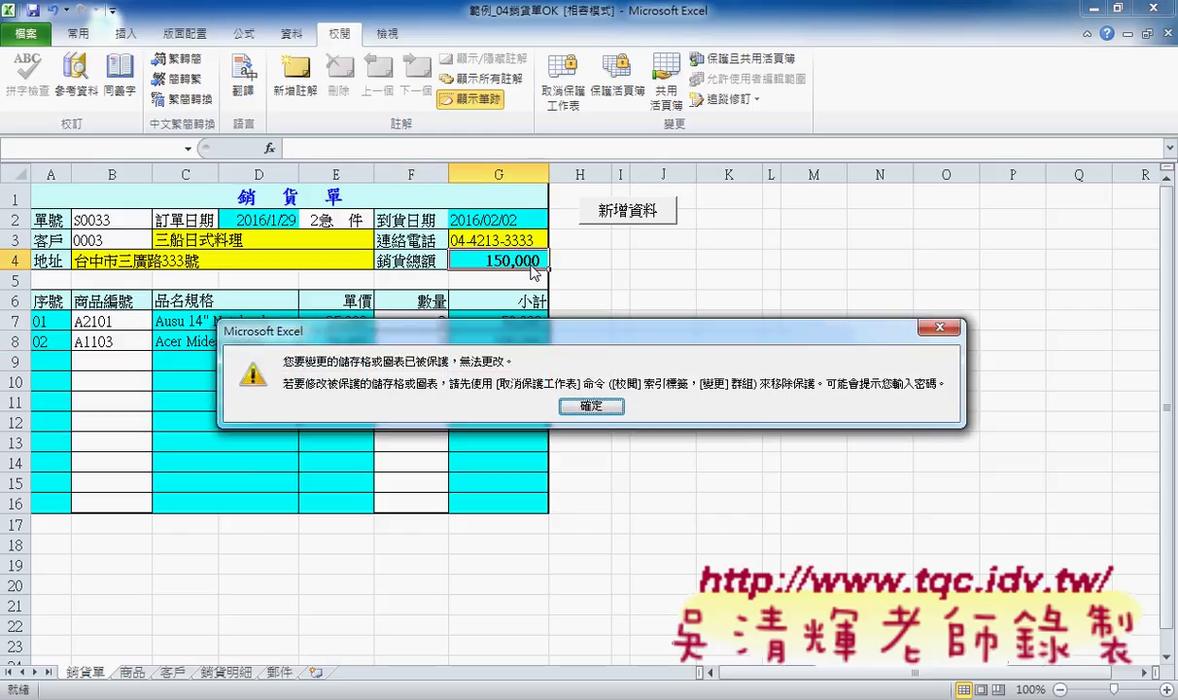
pyautogui.press('Return')
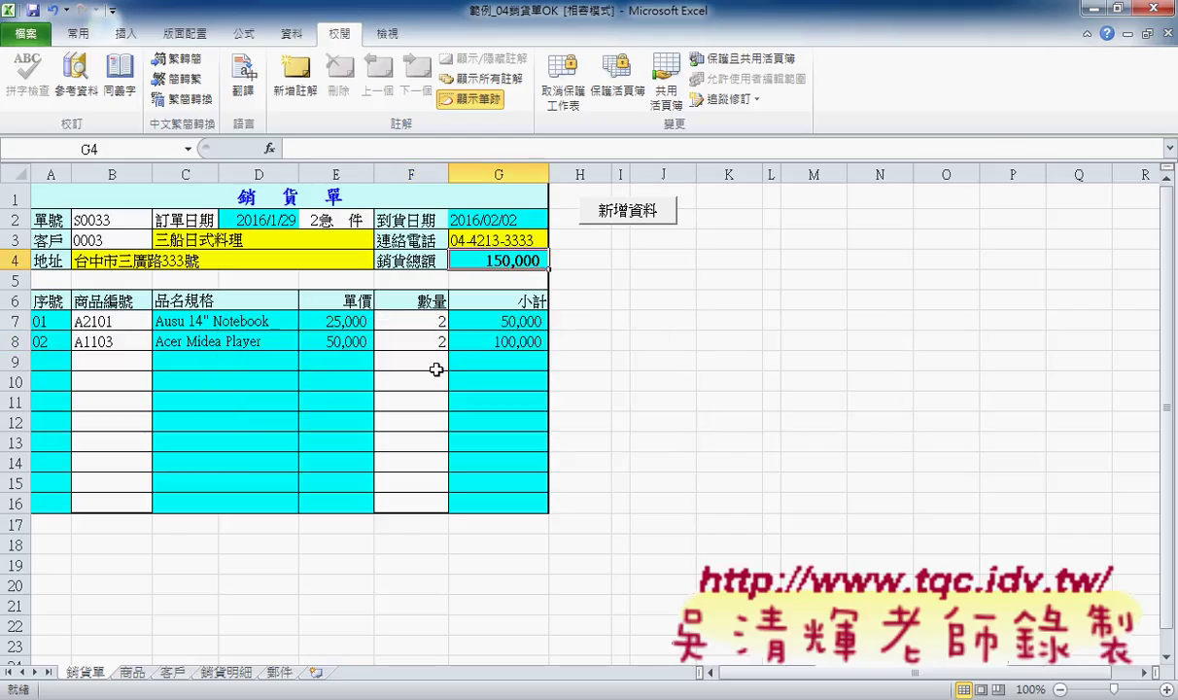